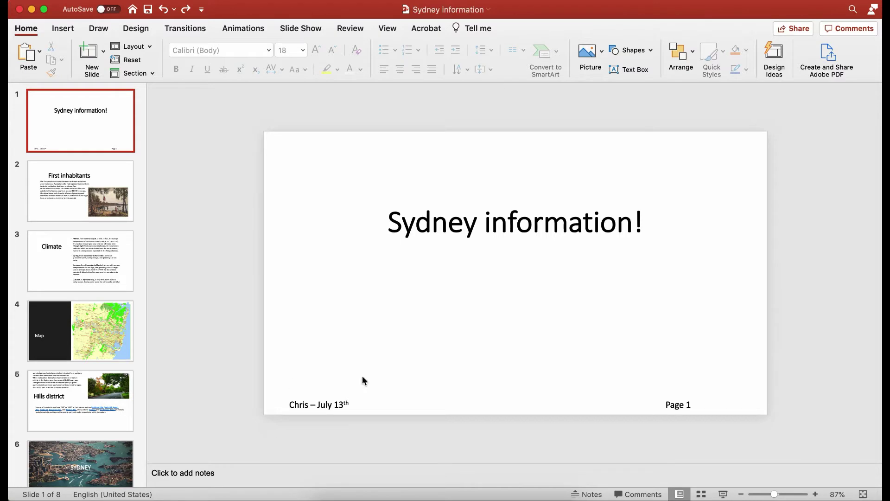
Delete the author-and-date footer from the Sydney information! title slide
click(295, 407)
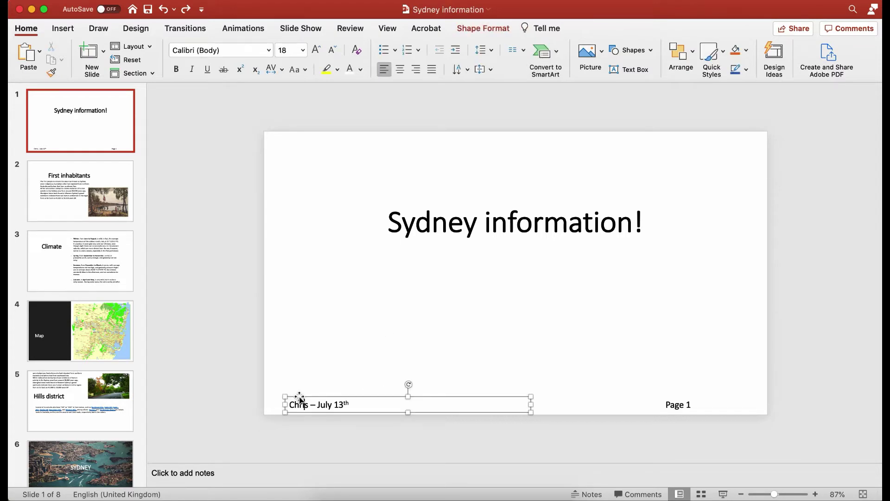
drag(298, 395, 299, 384)
key(Delete)
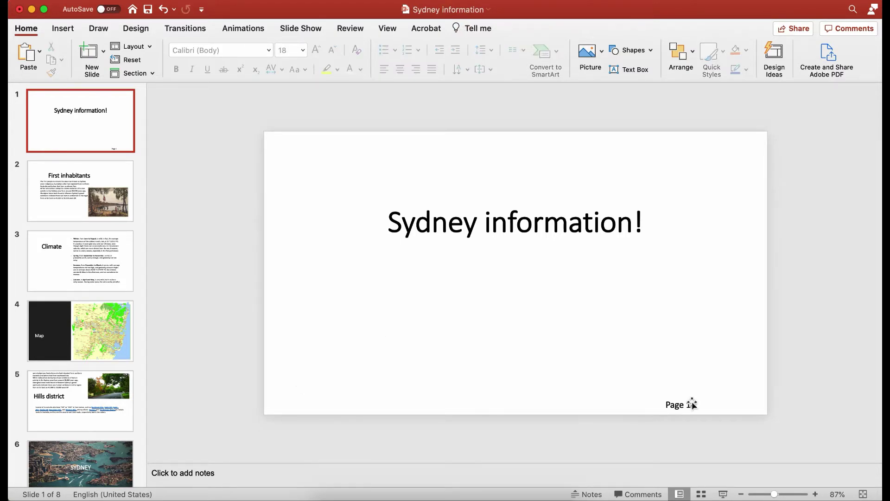
Delete the 'Page 1' footer, leaving the Sydney information! title box
click(691, 404)
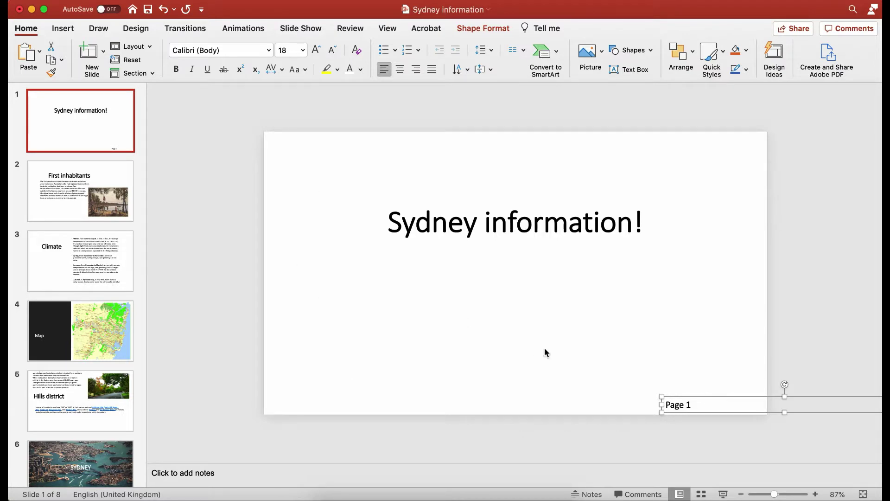
key(Delete)
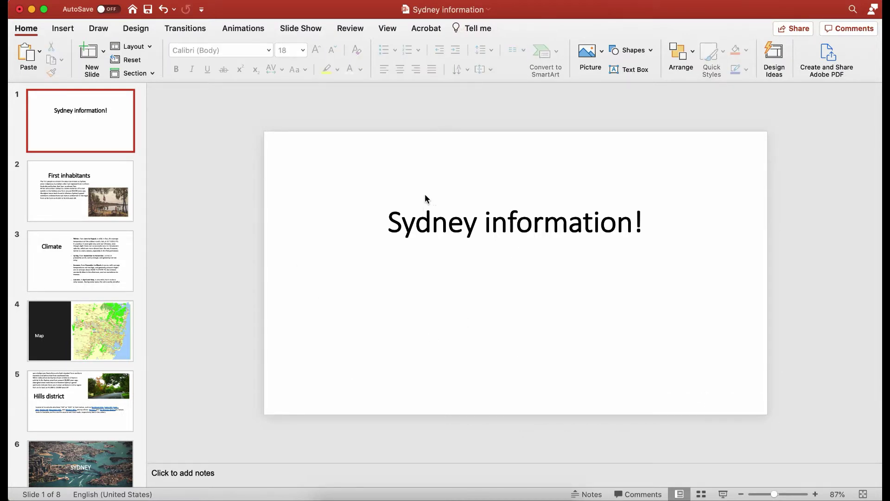
click(434, 208)
Inspect the First inhabitants slide's title, body paragraph and historical painting
click(113, 166)
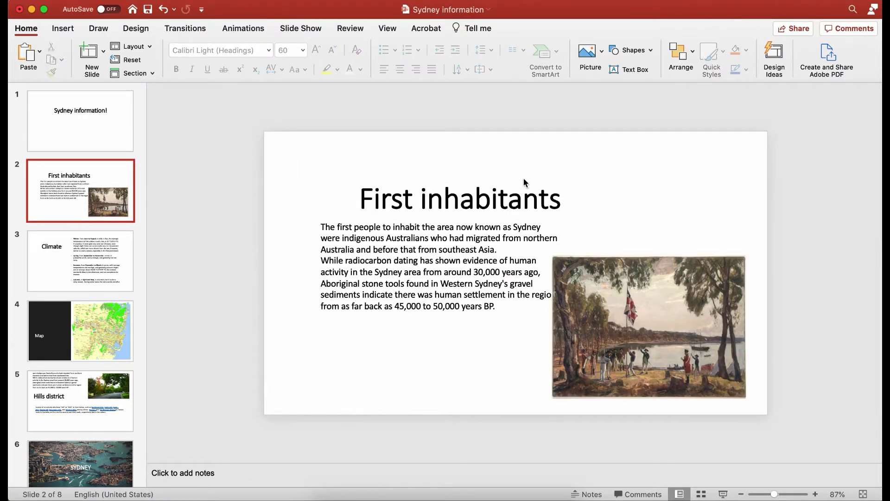
click(508, 197)
click(483, 261)
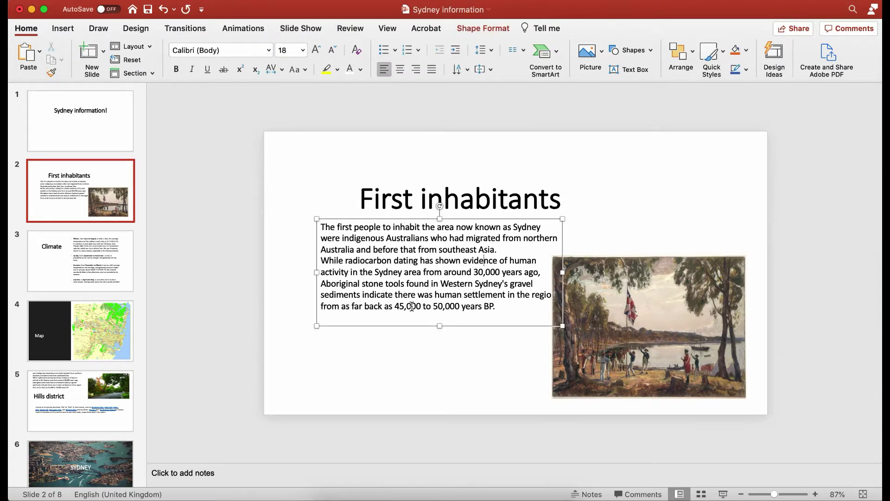
click(624, 314)
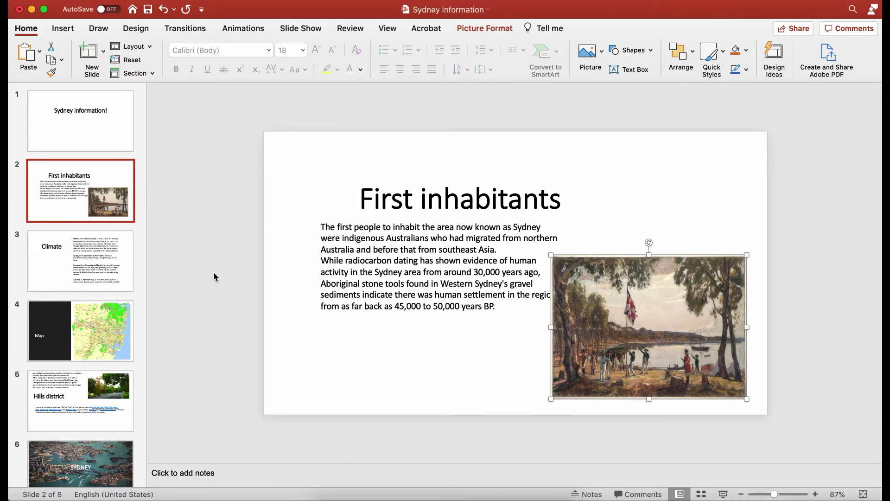
Inspect the Climate slide's seasons text box, then move to the Map slide
click(111, 265)
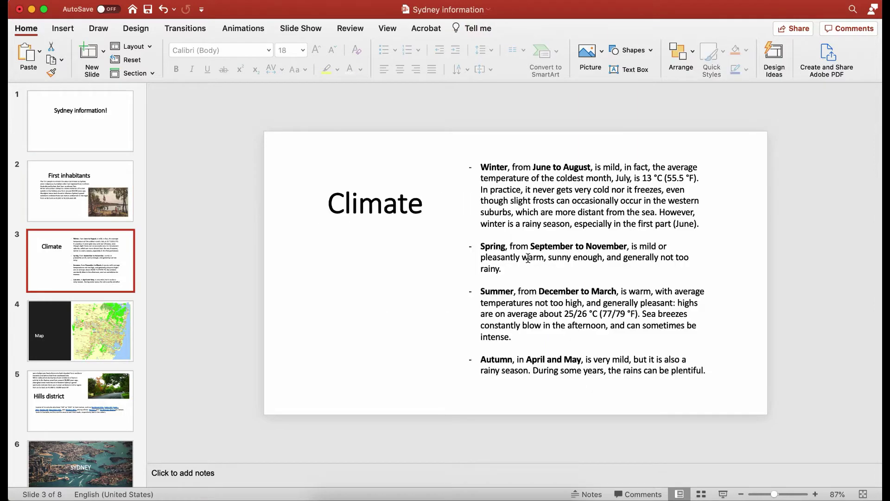
click(482, 166)
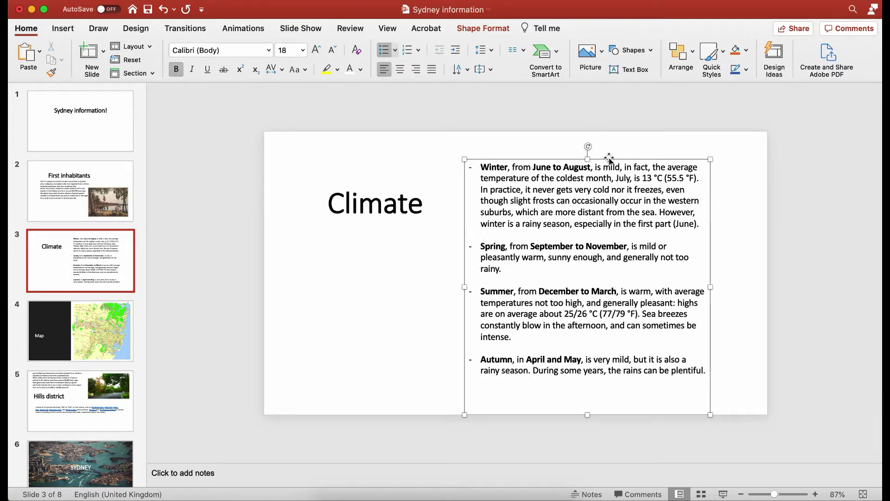
click(435, 306)
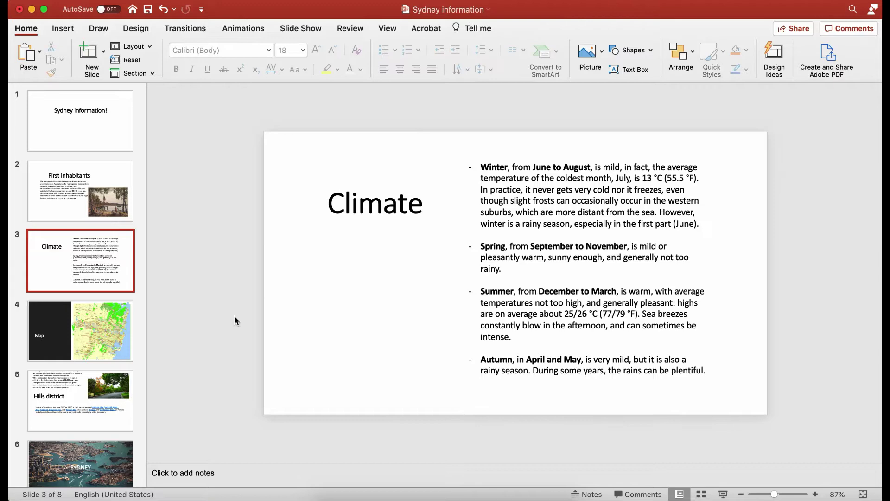
click(95, 329)
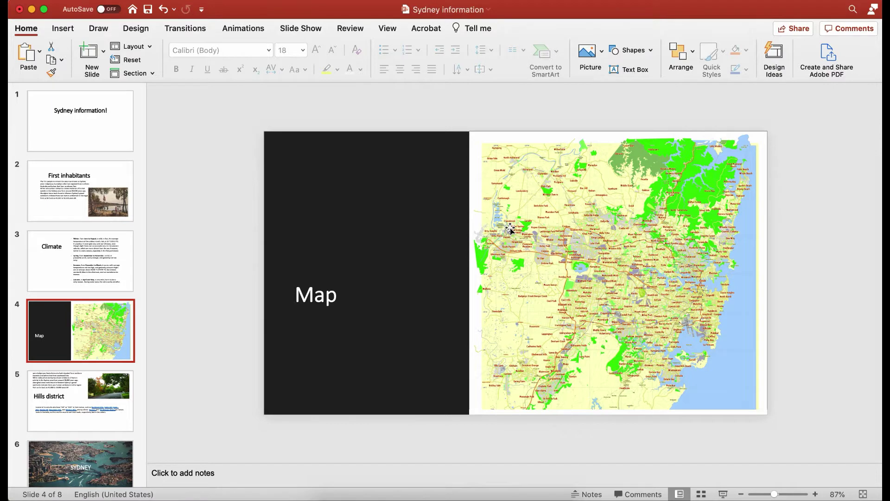
Check the Sydney street map picture on the Map slide
click(631, 327)
click(837, 326)
click(667, 226)
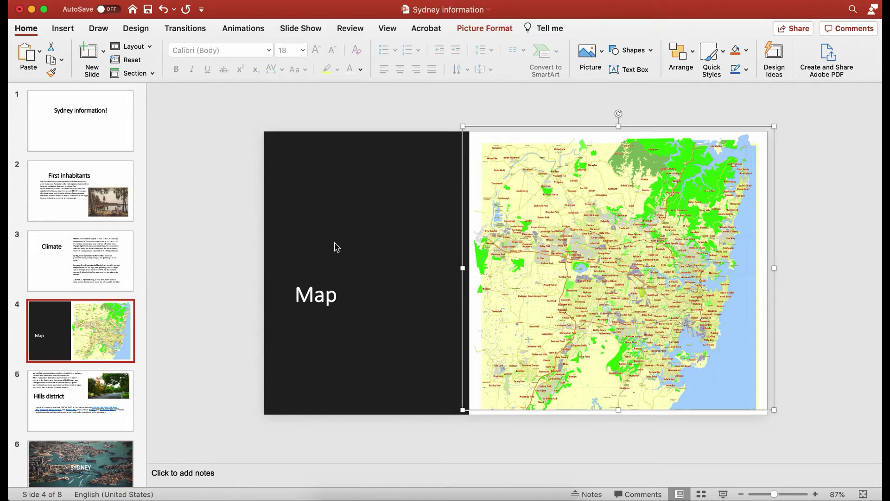
click(258, 251)
Inspect the Hills district slide's title, both paragraphs and the tree-lined road photo
click(113, 385)
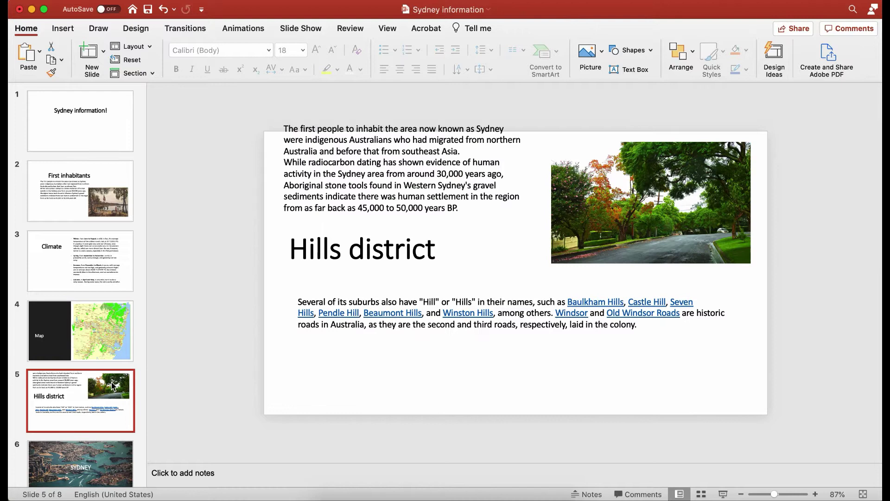
click(406, 319)
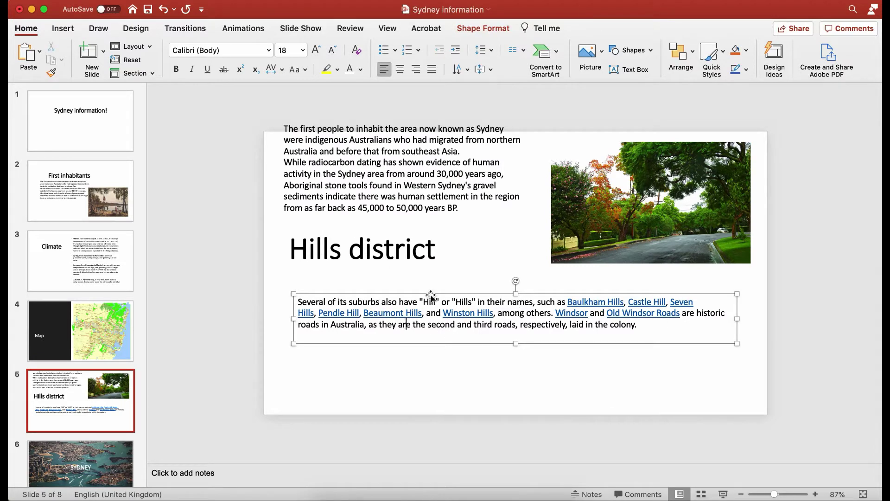
click(427, 185)
click(421, 239)
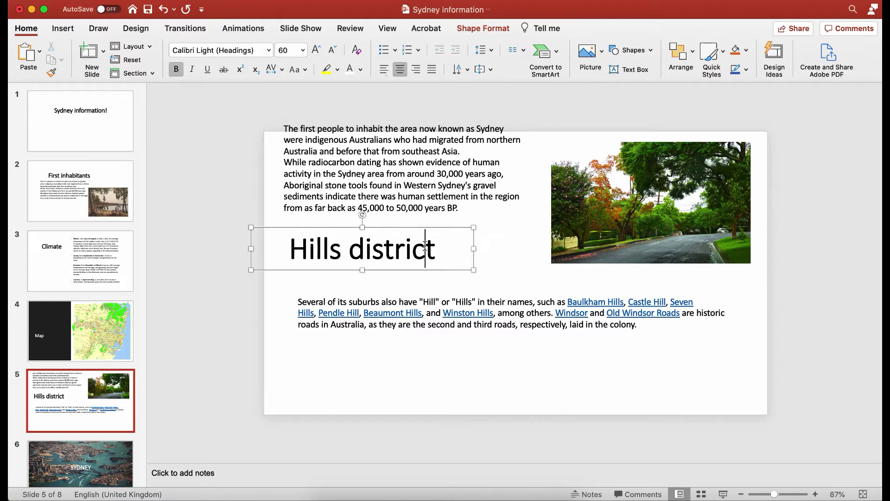
click(532, 313)
click(466, 157)
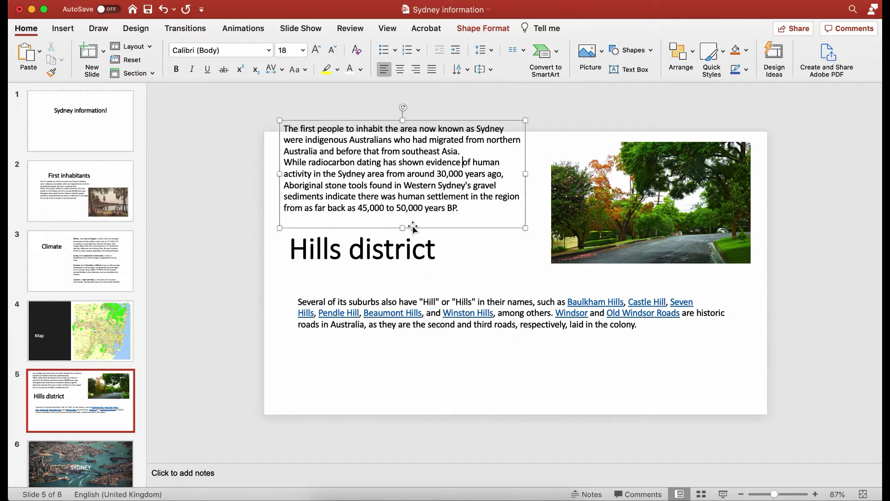
click(412, 245)
click(536, 324)
click(412, 250)
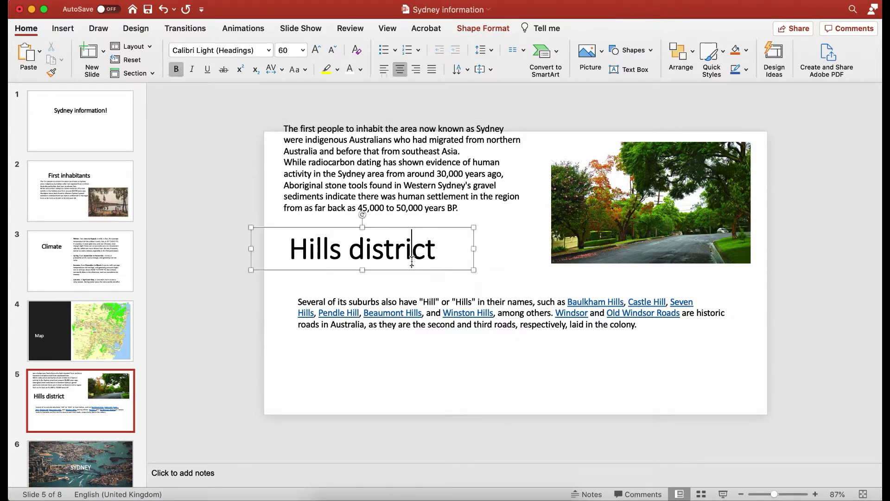
click(438, 191)
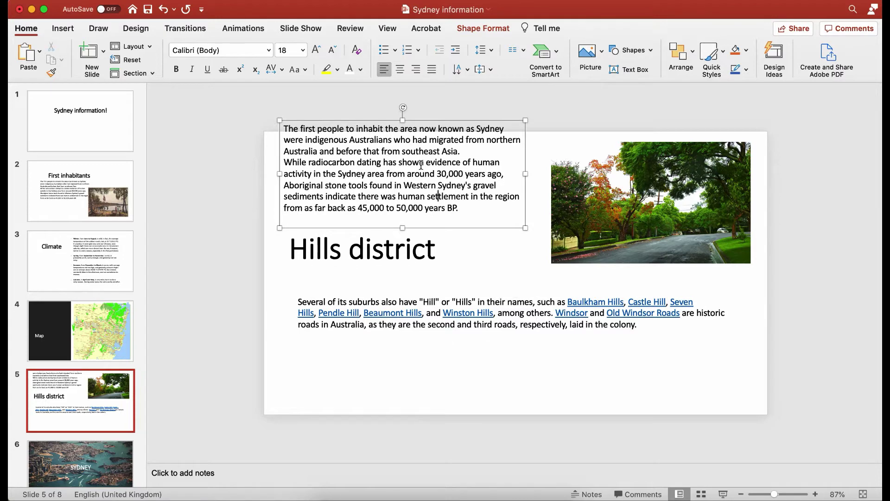
click(364, 254)
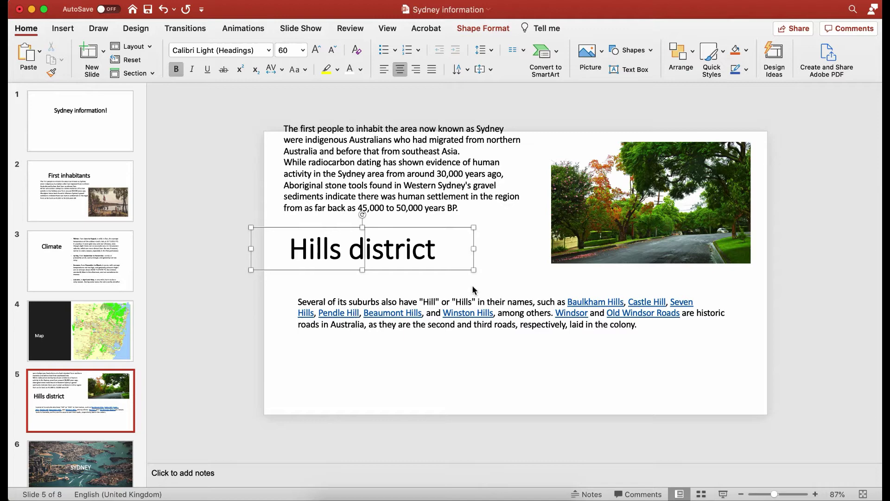
click(659, 230)
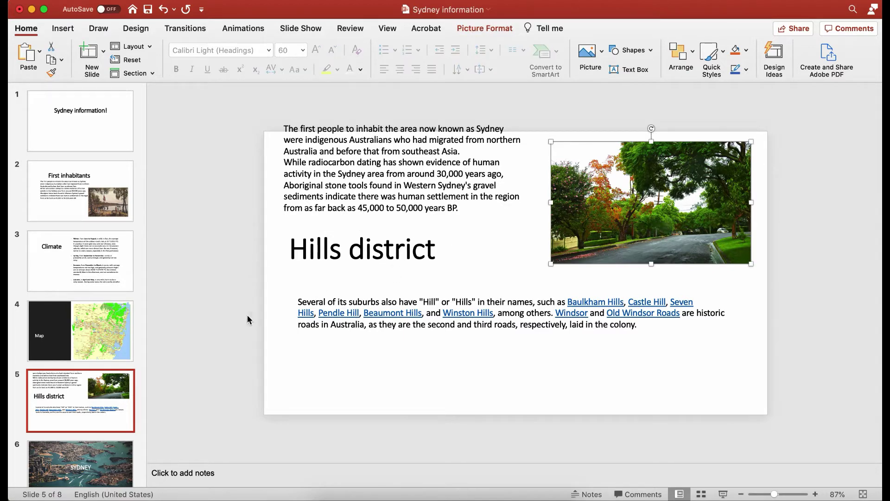
Inspect the SYDNEY harbour photo slide's title and background photo
scroll(69, 380, down, 2)
scroll(69, 380, down, 1)
click(90, 422)
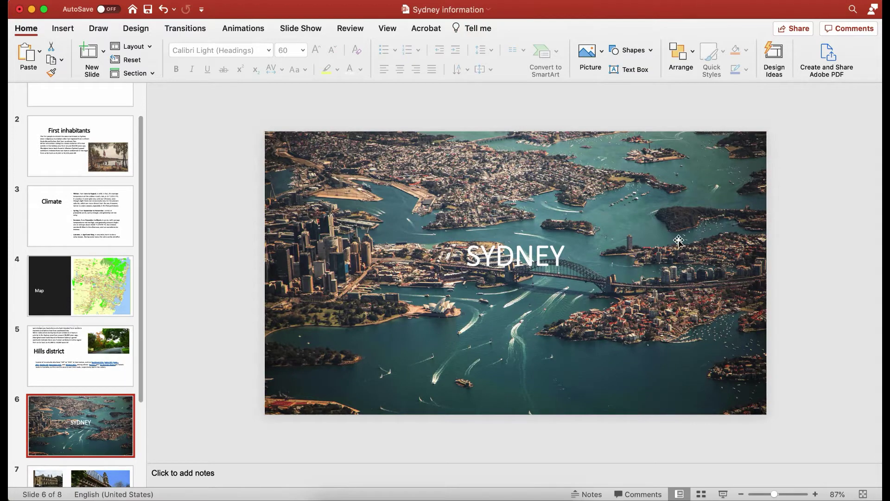
click(487, 270)
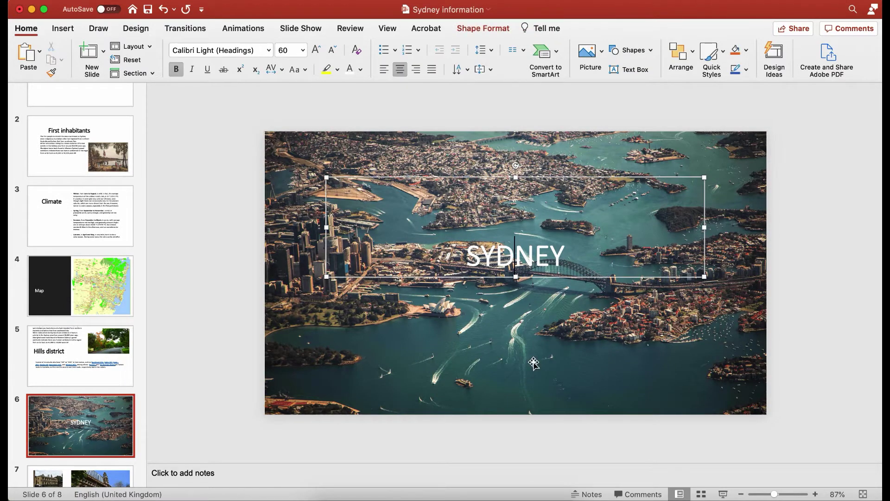
mouse_move(529, 357)
mouse_down()
mouse_move(451, 414)
mouse_move(517, 400)
mouse_move(568, 353)
mouse_move(531, 356)
mouse_up()
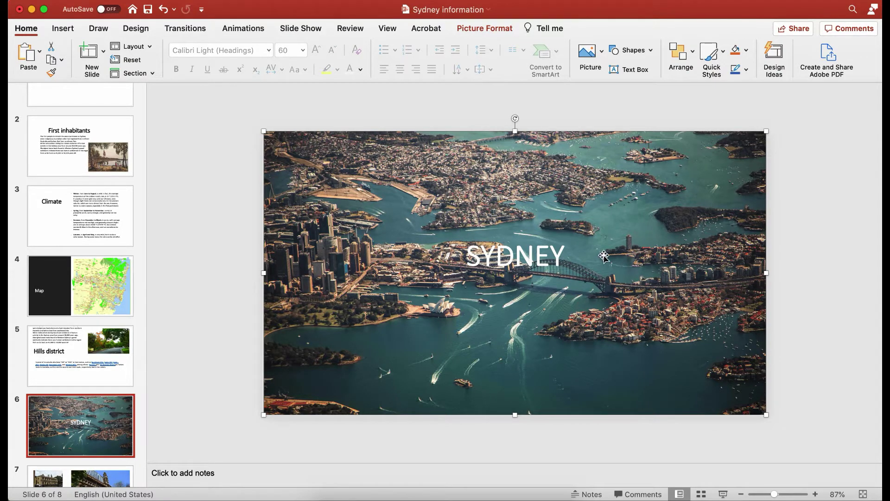
Inspect the three building photos on the next slide
scroll(95, 324, down, 1)
scroll(95, 325, down, 2)
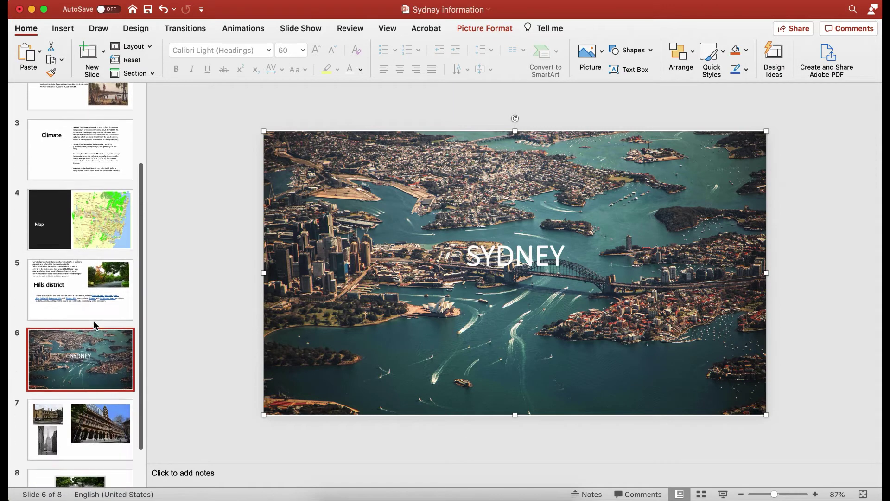
click(100, 416)
click(389, 216)
click(535, 235)
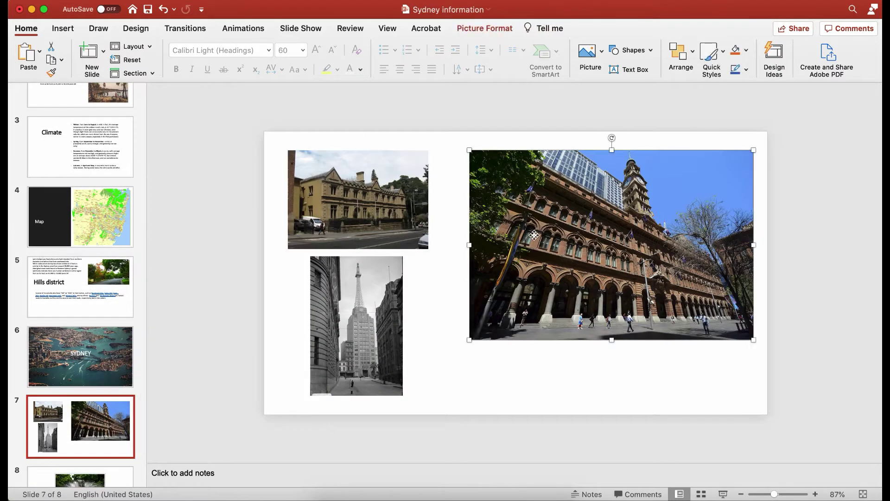
click(362, 310)
click(378, 175)
click(550, 212)
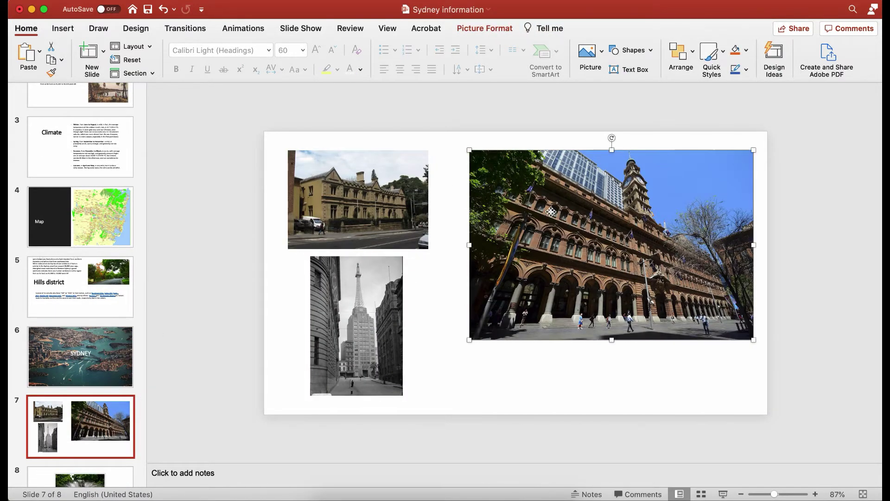
click(368, 216)
click(371, 307)
click(506, 258)
Check the Archibald Fountain picture slide
scroll(392, 278, down, 2)
scroll(392, 278, up, 2)
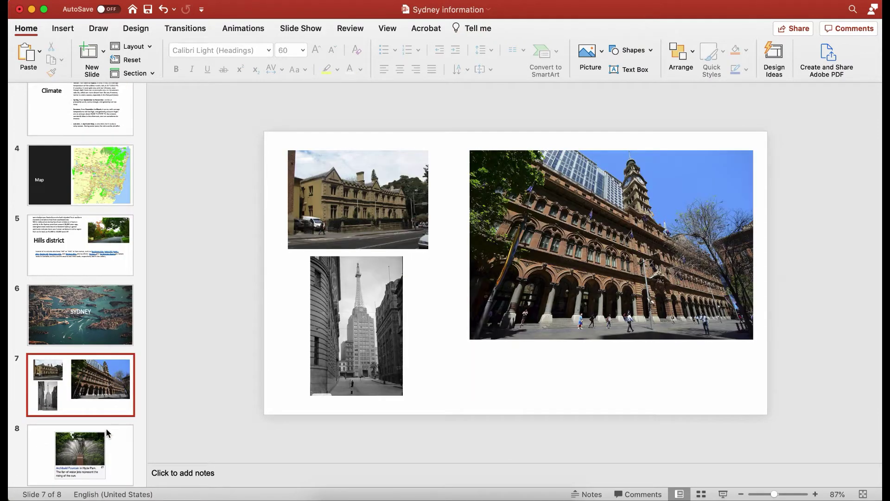
scroll(563, 350, down, 2)
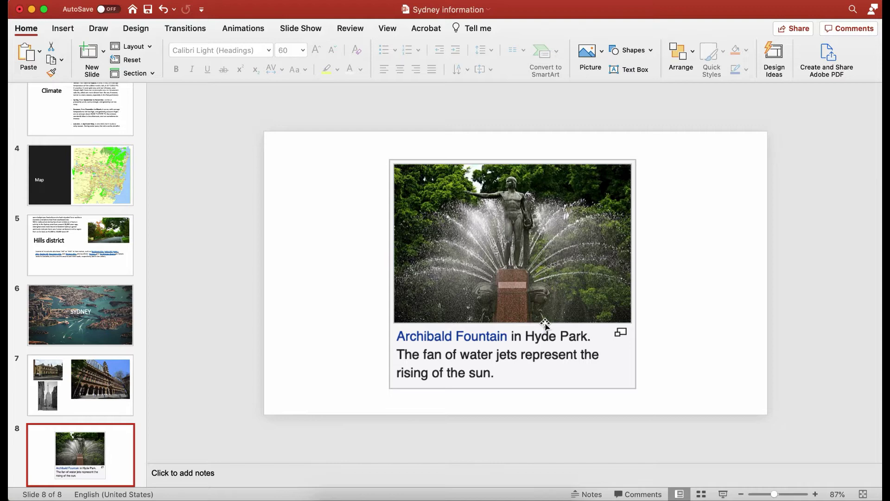
click(486, 360)
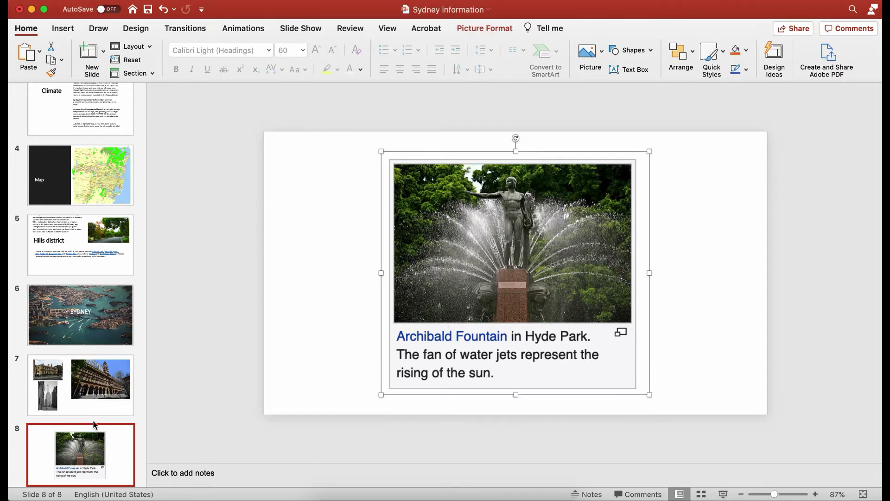
Step back through the slides to the Sydney information! title slide
click(93, 384)
click(93, 315)
scroll(116, 208, up, 5)
click(85, 127)
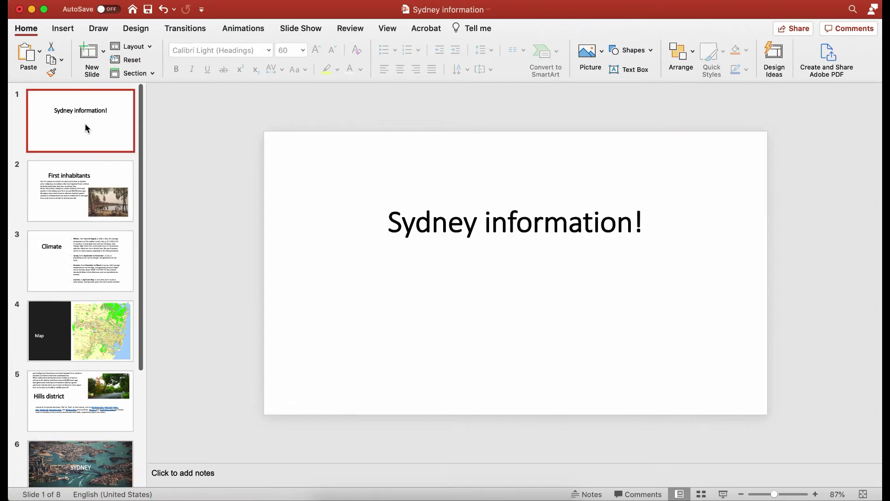
click(93, 176)
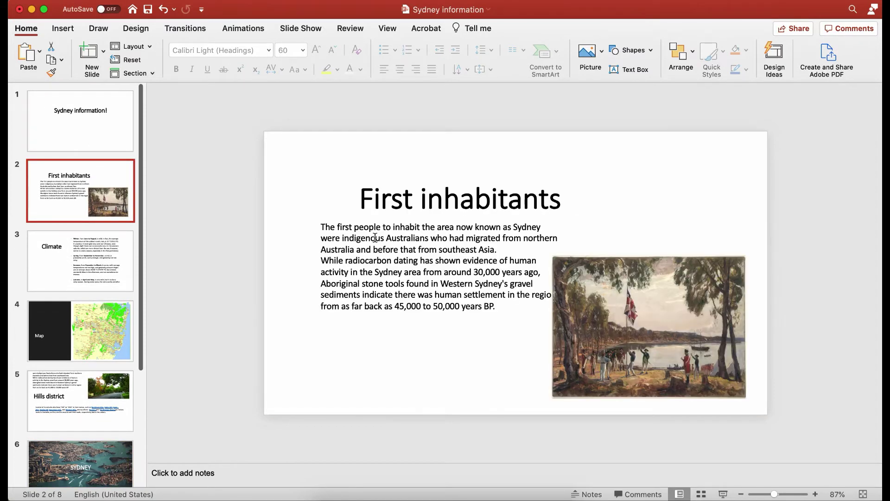
click(103, 253)
click(102, 303)
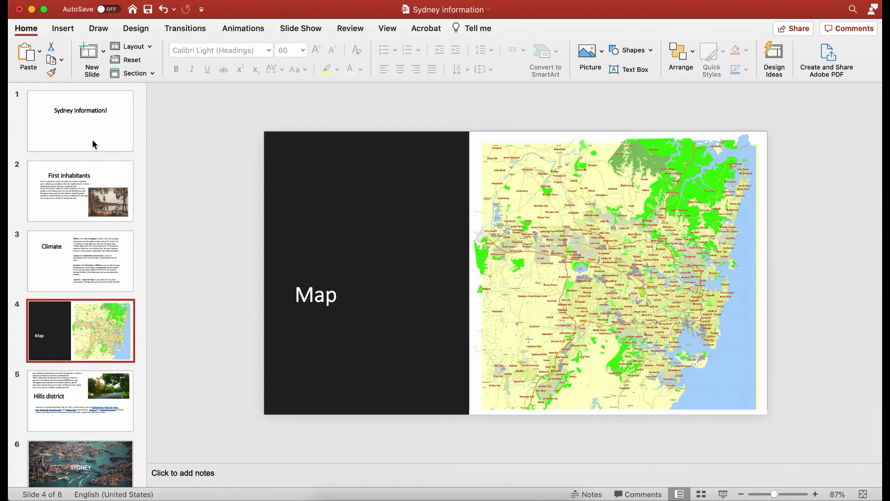
click(96, 146)
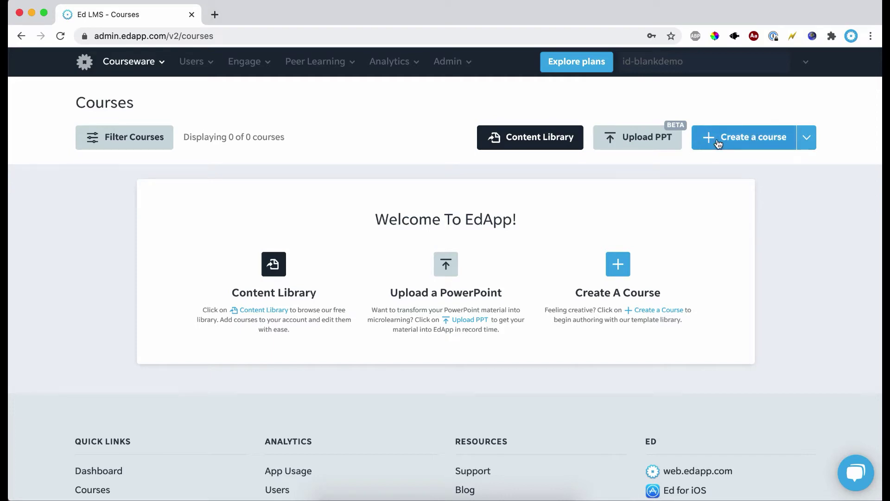
Open EdApp's Upload PPT form from the Courses page
click(638, 142)
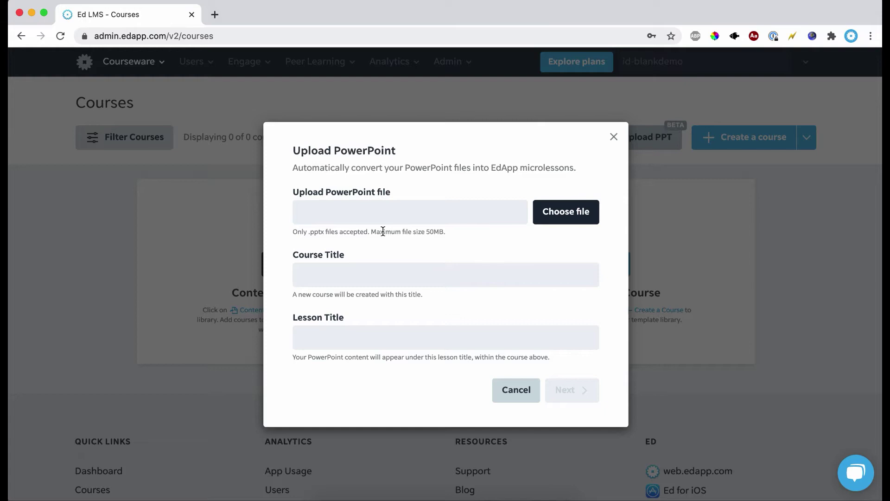
drag(383, 231, 455, 231)
click(464, 233)
Attach Sydney information.pptx to the upload form
click(571, 217)
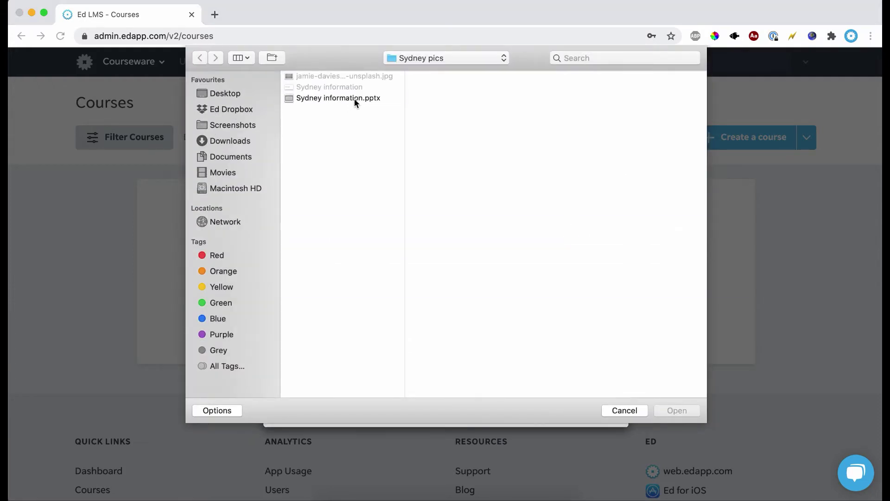
click(354, 98)
click(682, 411)
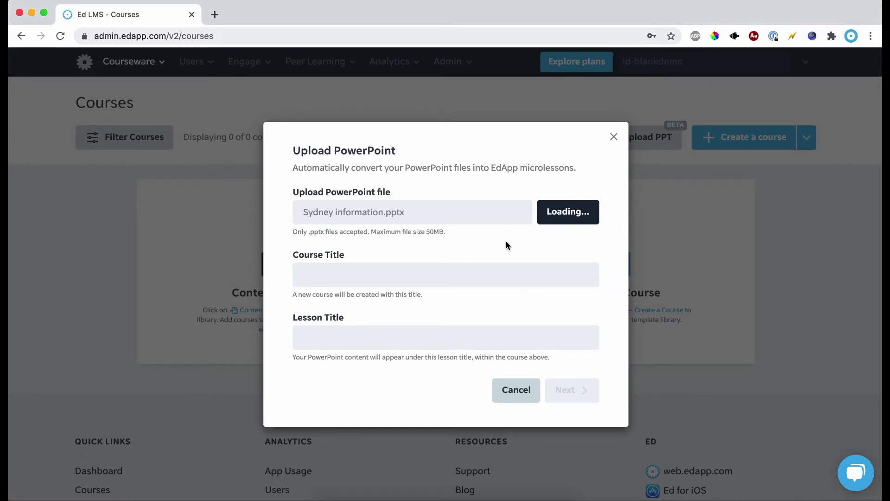
Enter 'Sydney' as the course title and 'General Info' as the lesson title
click(403, 277)
text(Sydney)
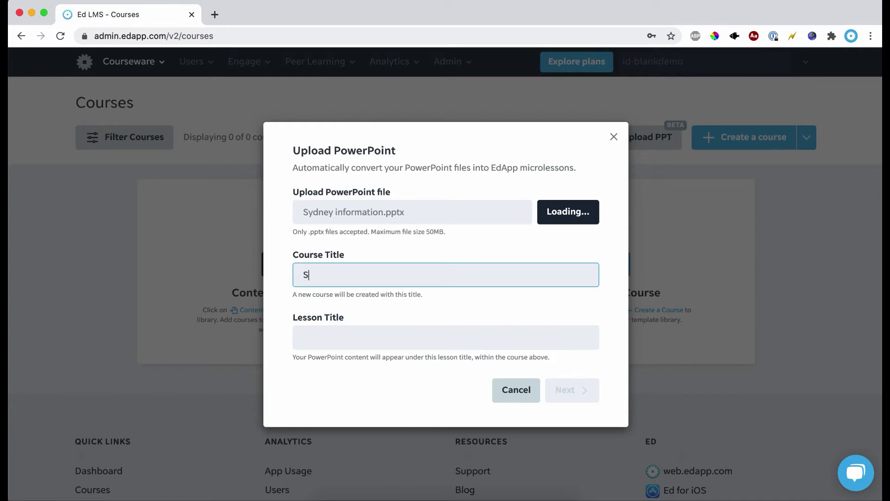
click(352, 341)
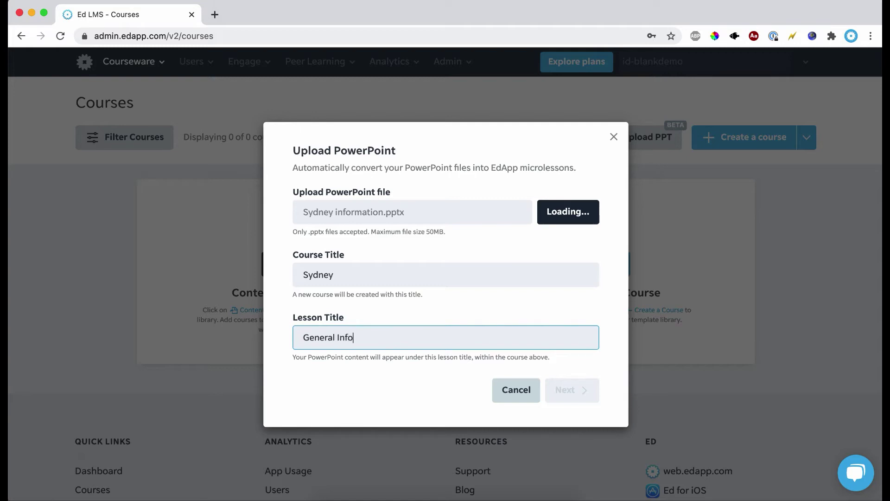
click(616, 279)
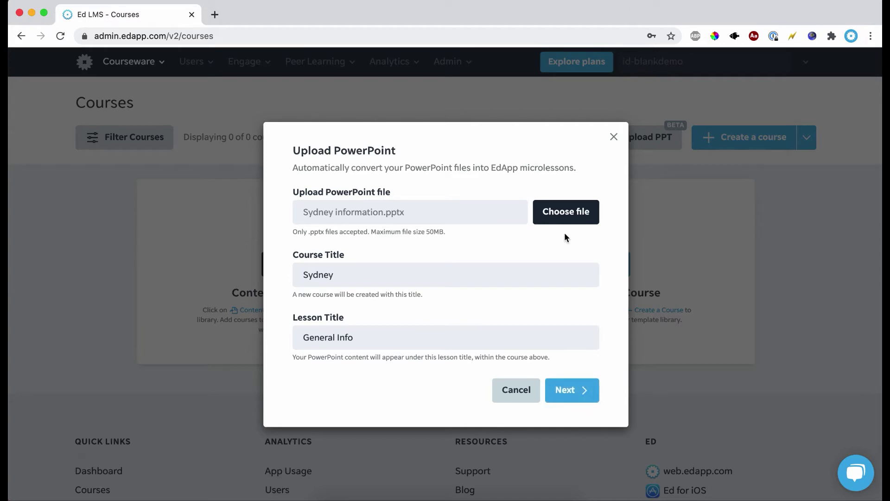
Leave industry and category unset, untick importing similar courses, and convert the deck
click(583, 397)
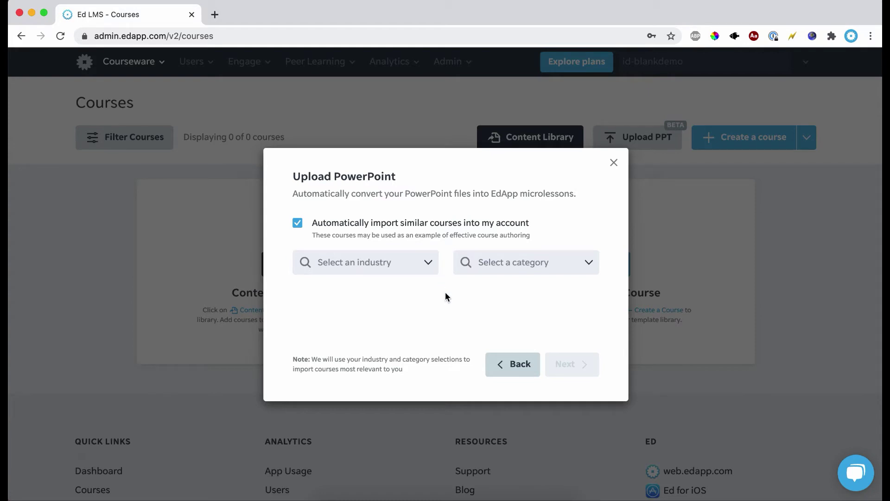
click(429, 265)
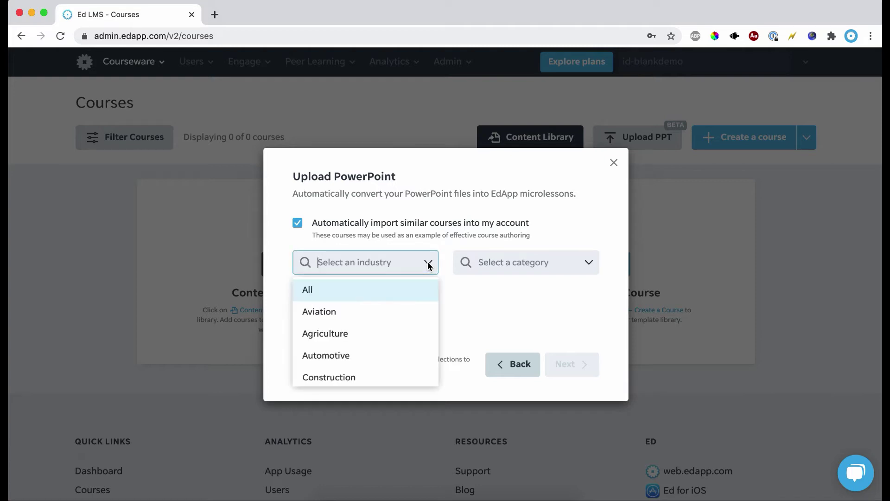
scroll(372, 340, down, 2)
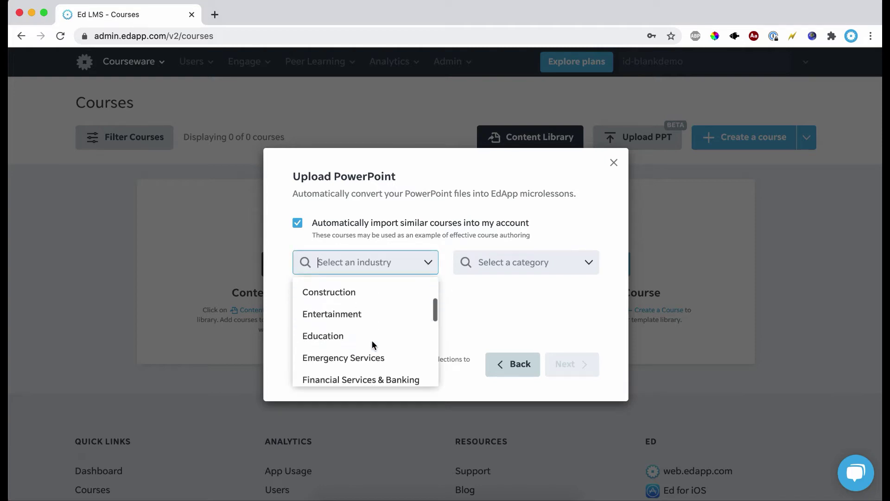
click(423, 264)
click(555, 260)
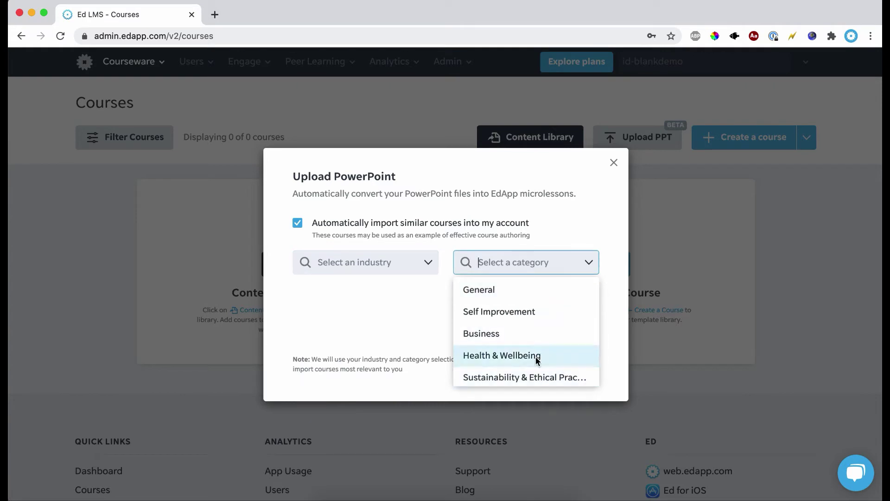
click(429, 315)
click(297, 224)
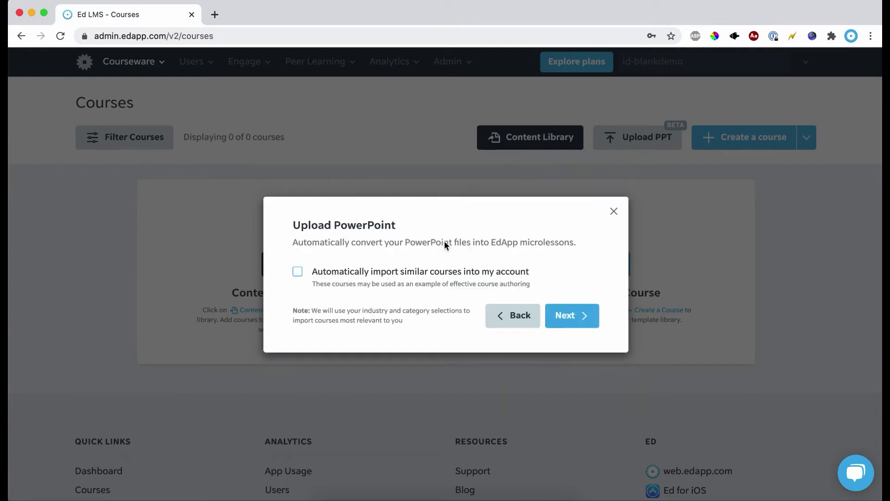
click(582, 319)
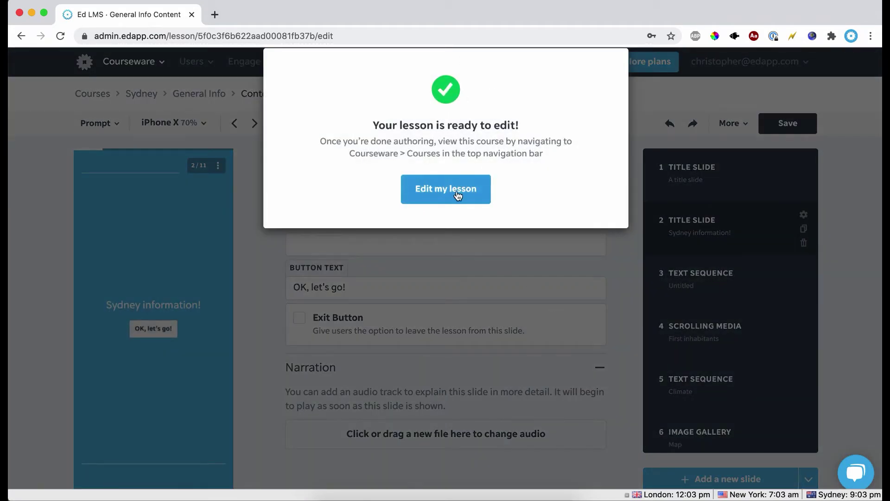
Delete the placeholder 'A title slide', save, and preview the next slide
click(459, 193)
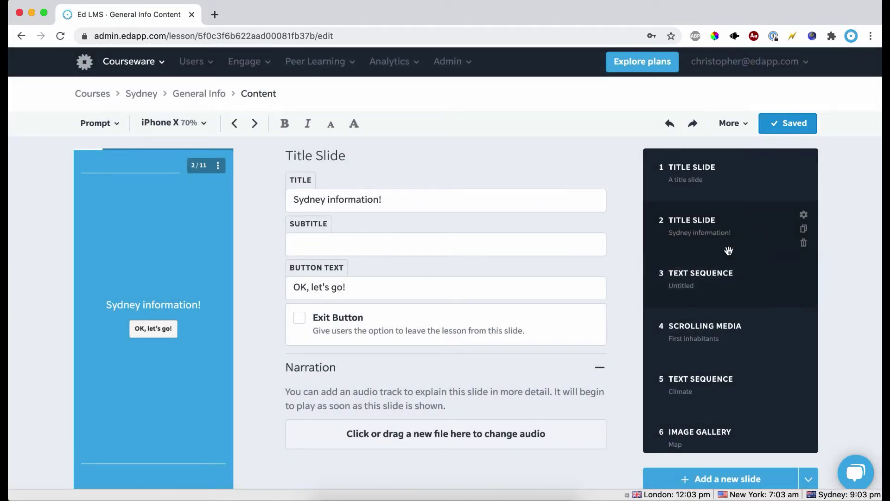
click(750, 184)
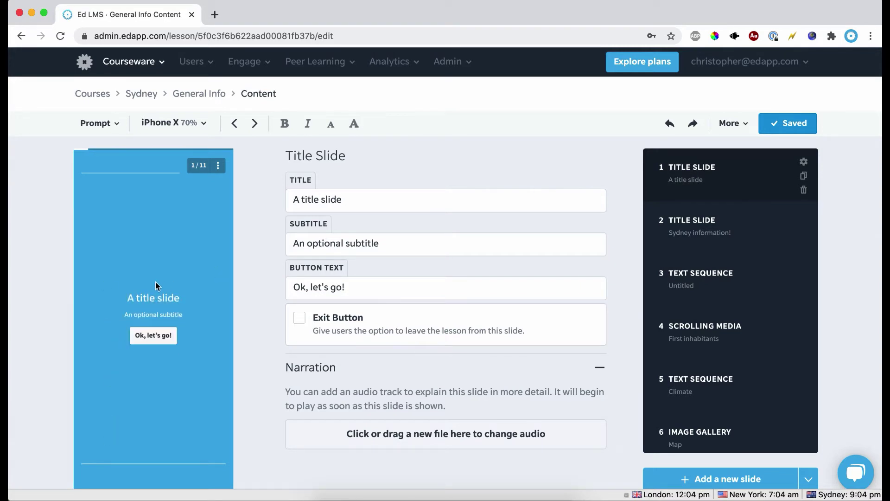
click(804, 190)
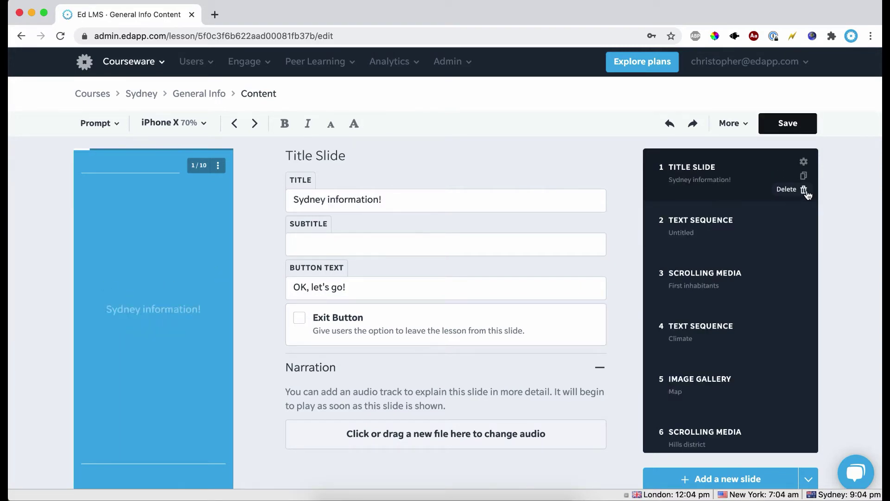
click(788, 123)
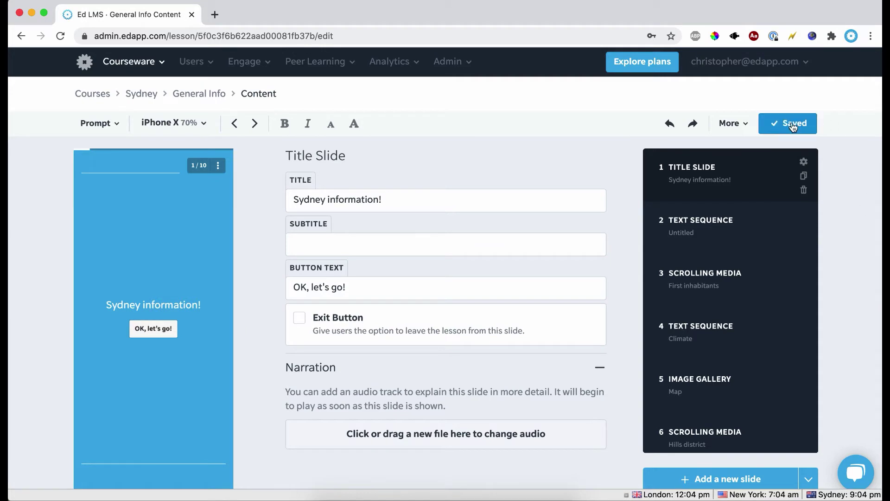
scroll(250, 266, down, 1)
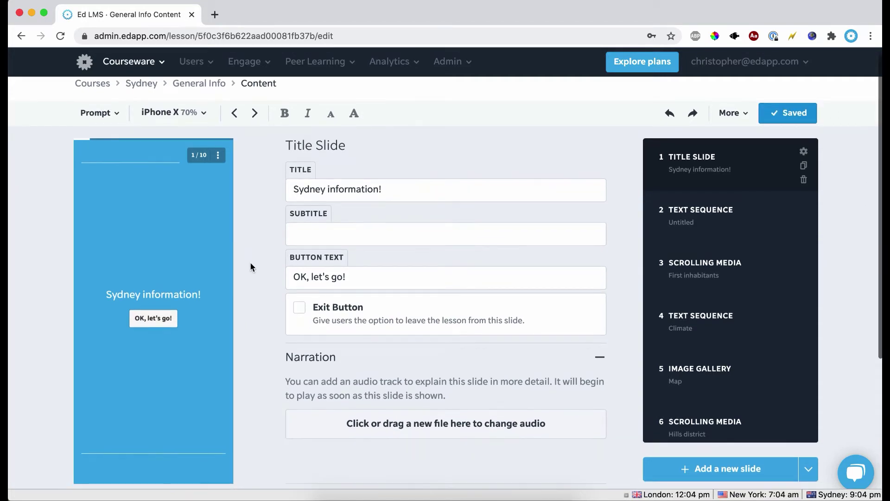
click(152, 319)
scroll(184, 406, down, 1)
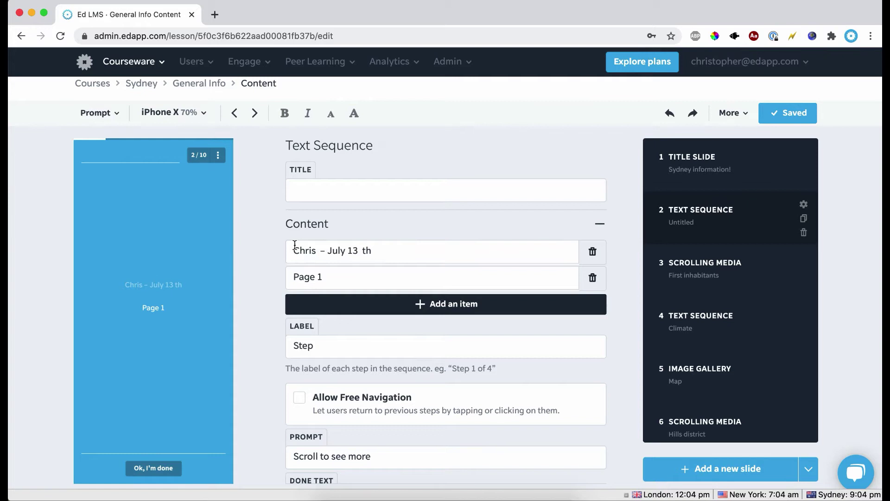
Delete the untitled Text Sequence slide and preview the Climate slide
click(803, 231)
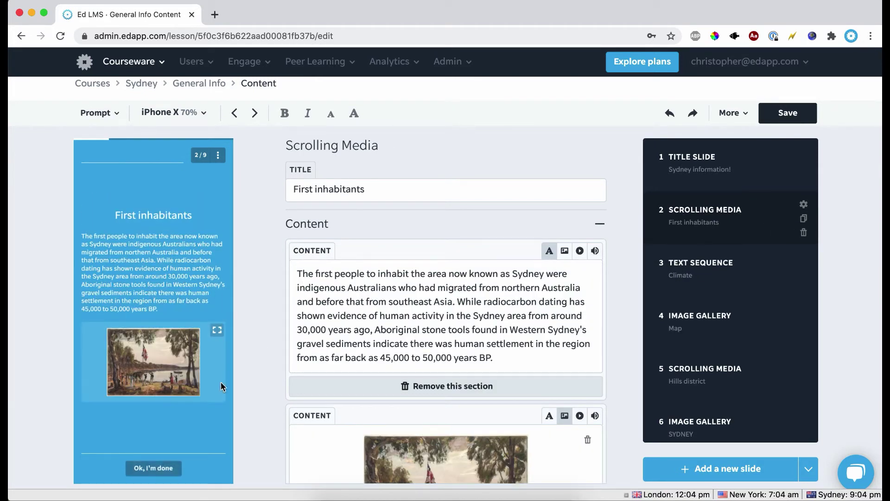
scroll(214, 429, down, 1)
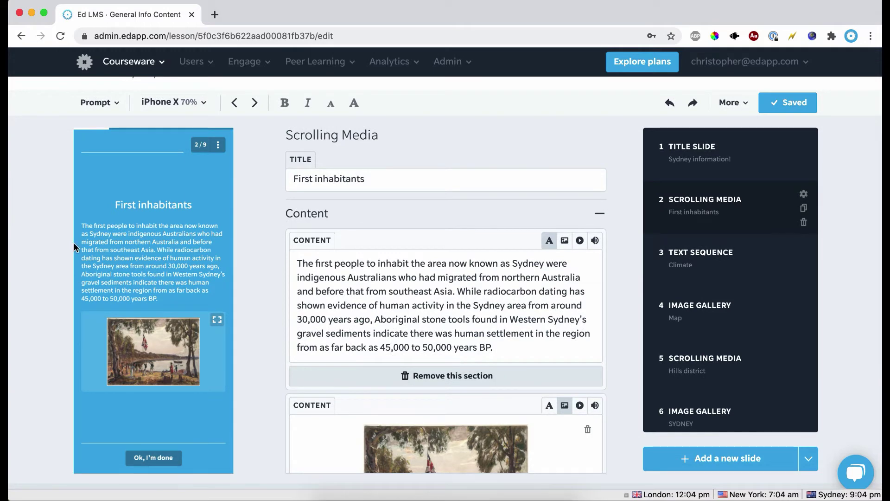
click(150, 461)
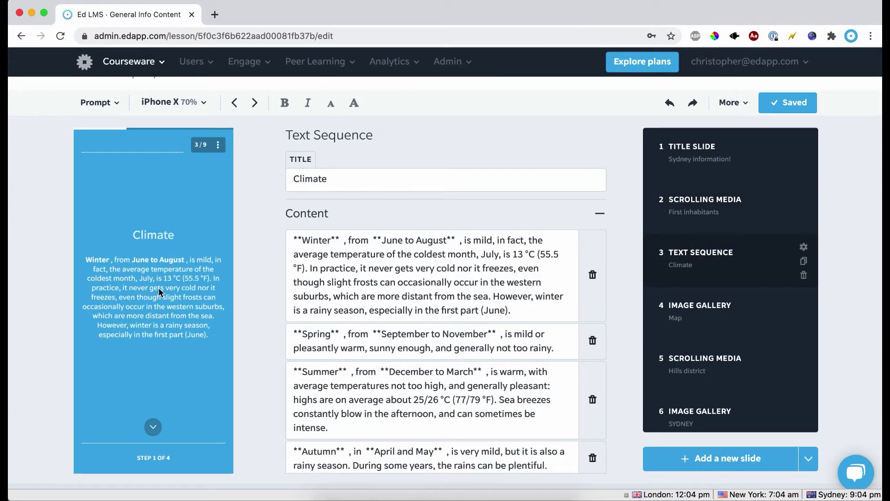
Step through the climate seasons, then enlarge the Sydney map on the Map slide
drag(335, 240, 290, 239)
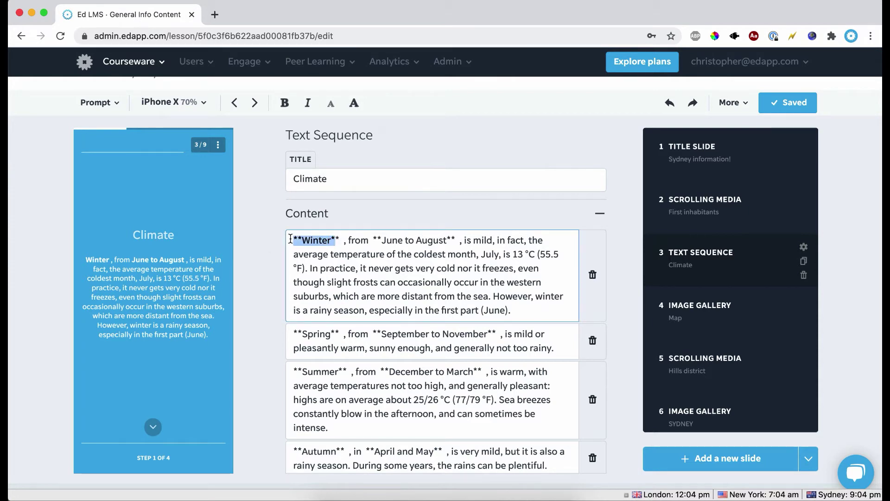
click(167, 425)
click(167, 424)
click(168, 425)
click(160, 459)
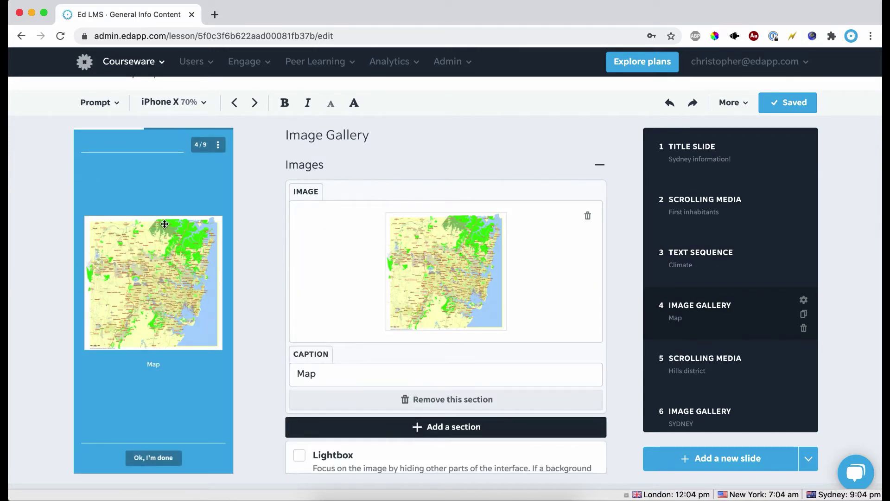
click(153, 276)
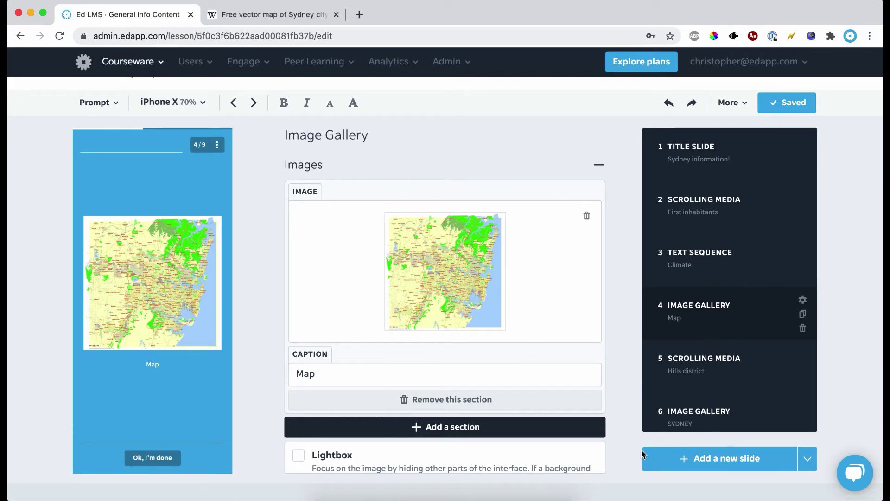
Add an Image Waypoints slide by searching templates for 'image way'
click(721, 464)
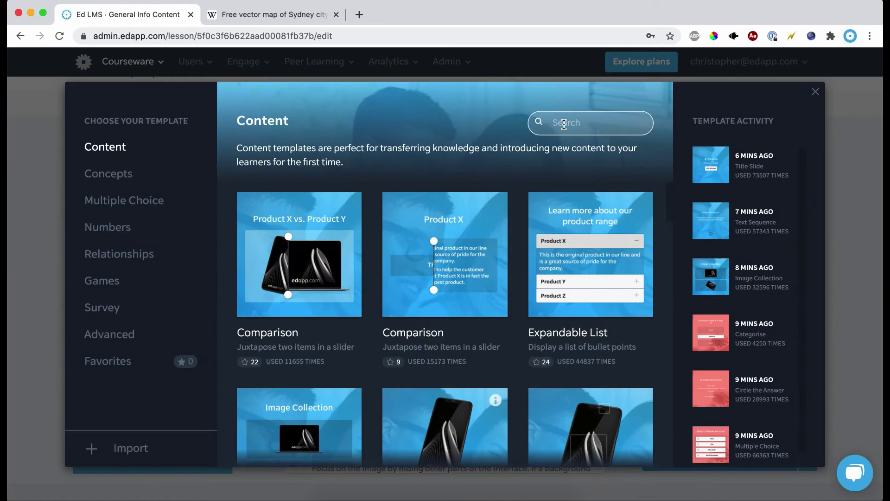
click(563, 121)
text(image )
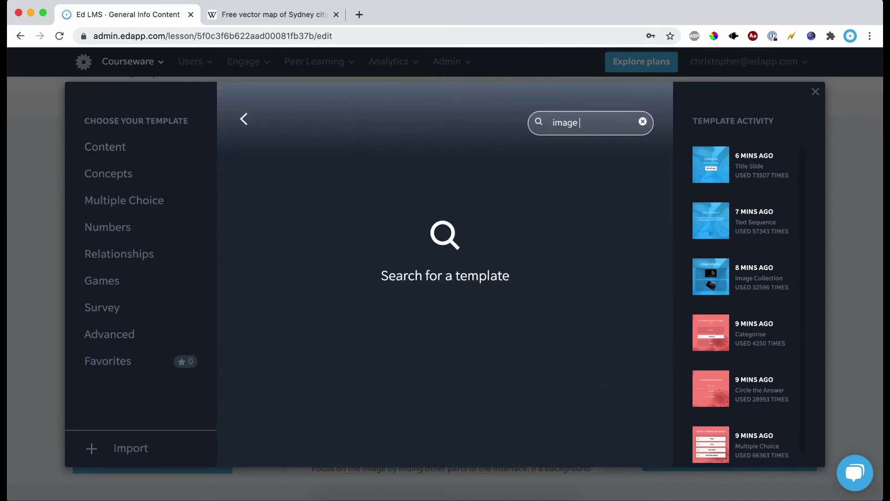
text(way)
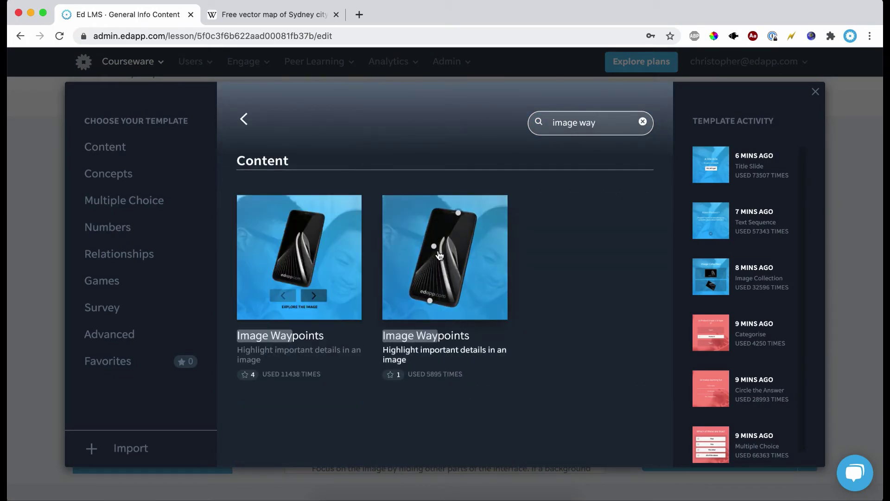
click(439, 256)
Replace the waypoint slide's sample image with the Sydney city map PNG
click(469, 210)
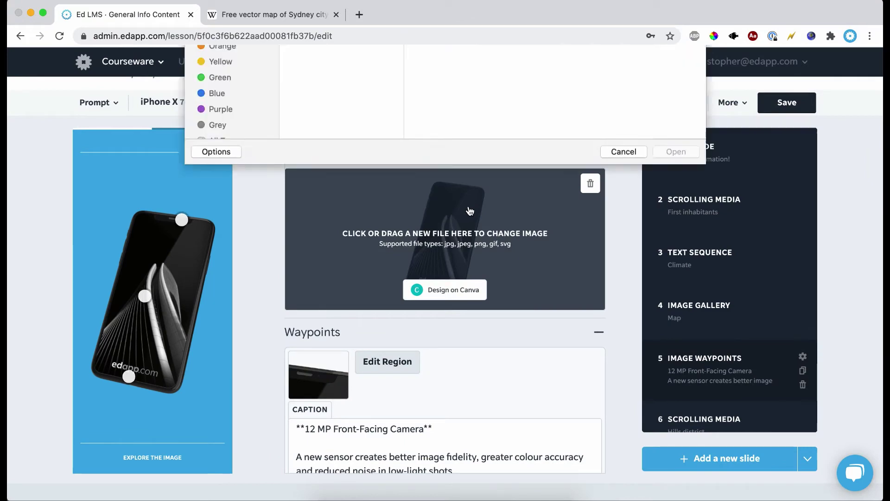
click(382, 76)
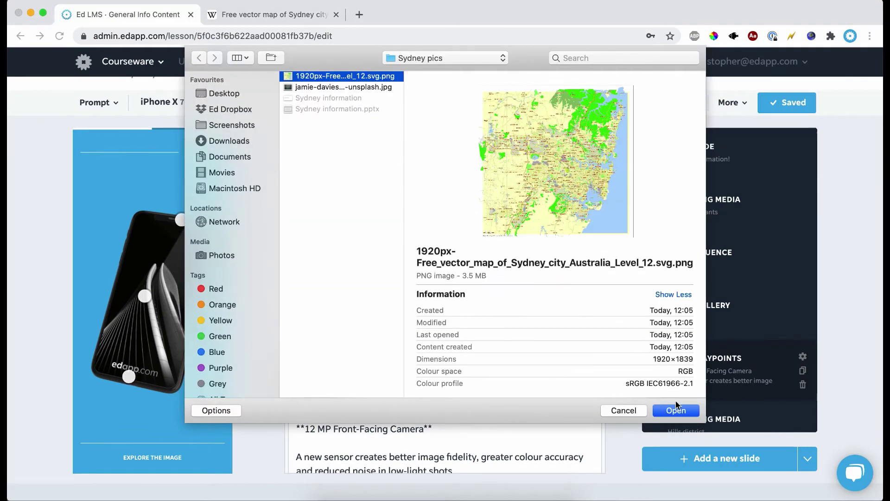
click(690, 410)
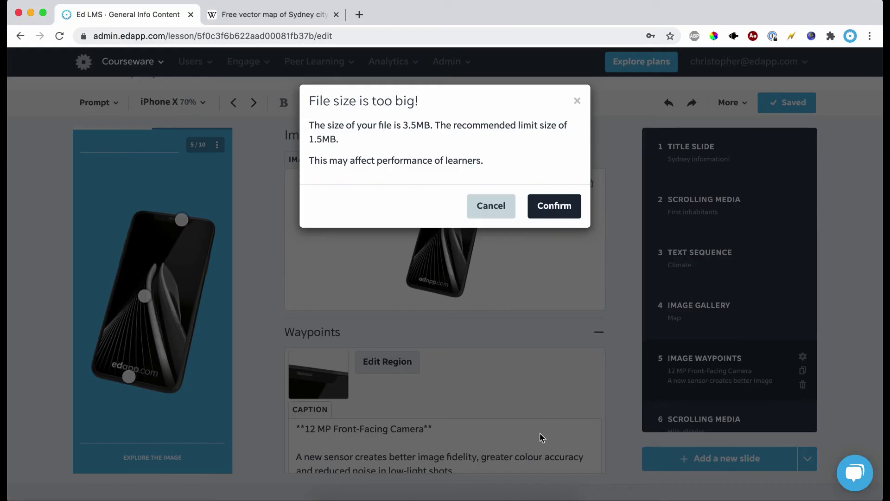
click(557, 208)
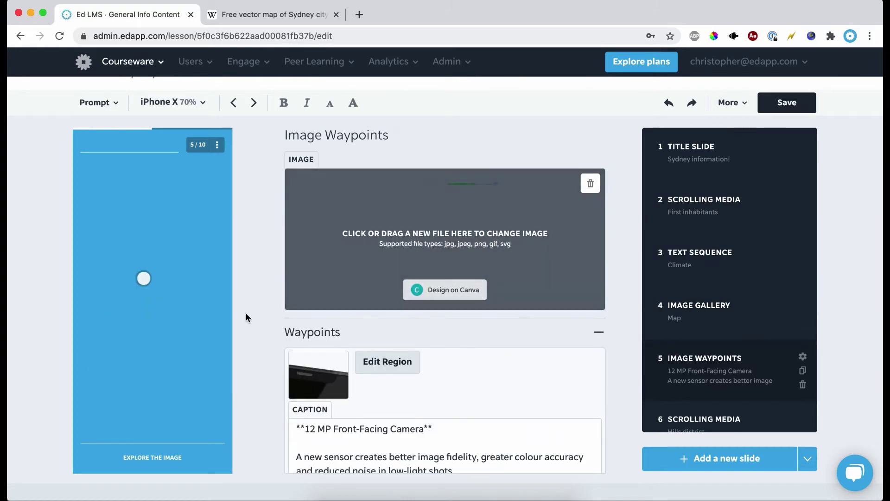
Mark and save the camera waypoint's zoom region on the Sydney map
click(388, 361)
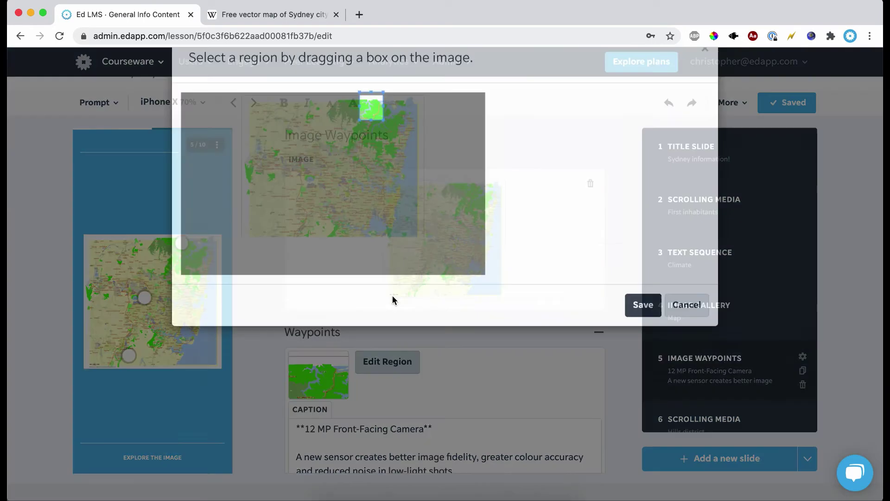
drag(371, 141, 393, 210)
click(628, 339)
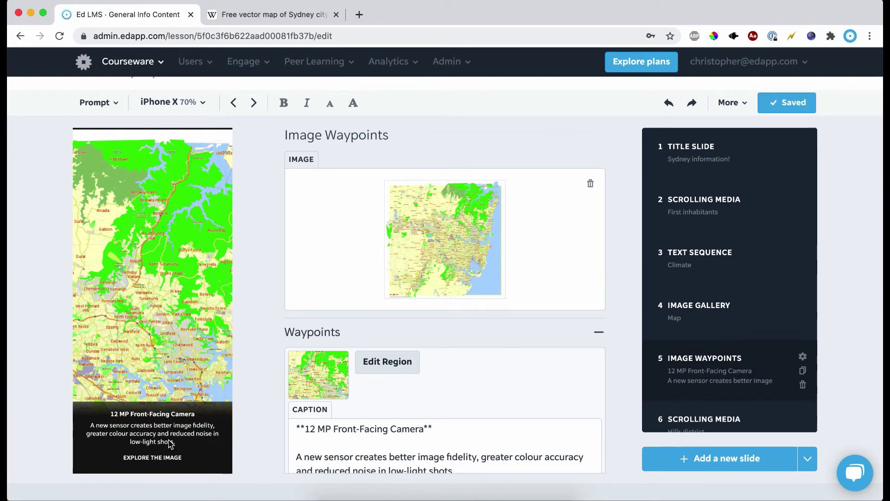
Open the Hills district scrolling media slide
scroll(748, 339, down, 2)
click(744, 343)
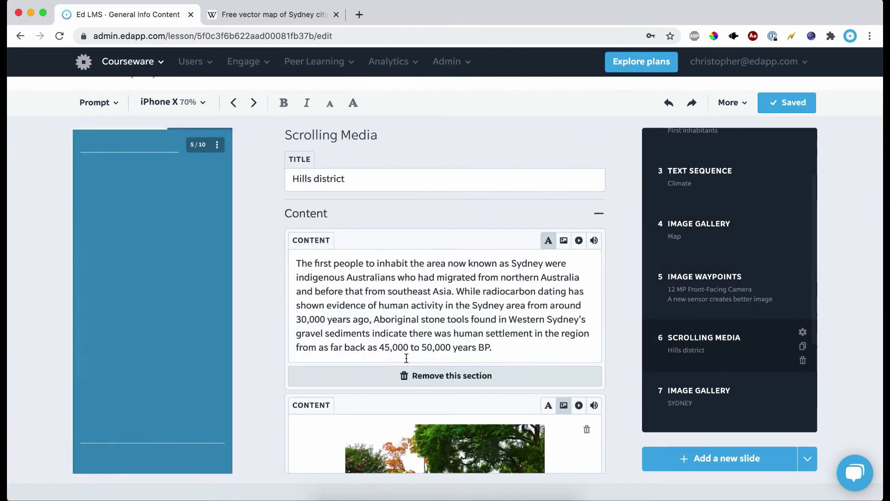
scroll(139, 262, down, 1)
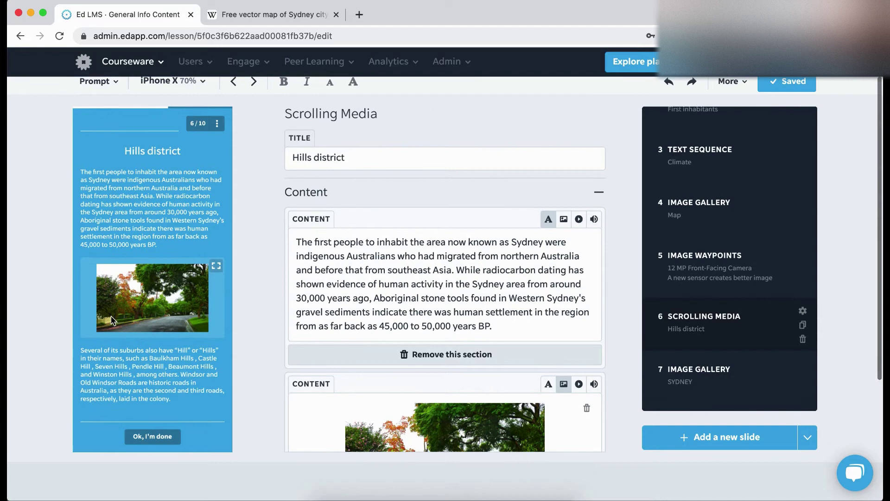
scroll(257, 366, up, 1)
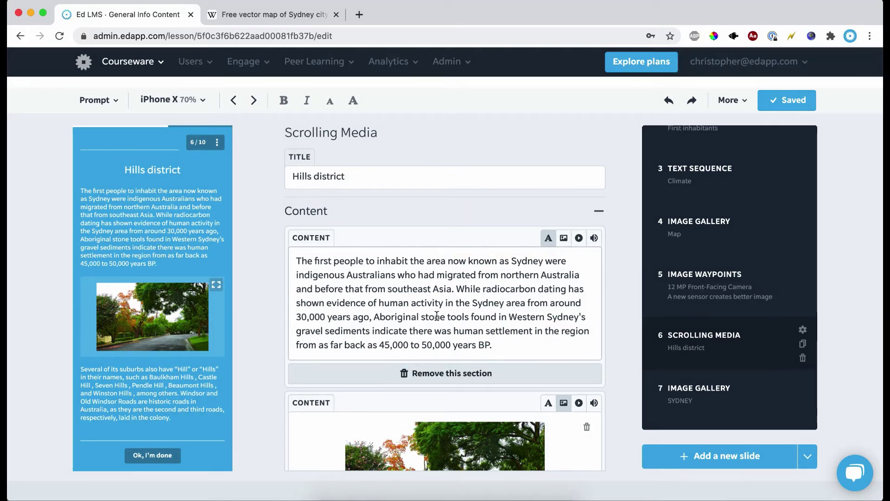
Make the first section an empty image slot, move the first-inhabitants paragraph below it, and save
drag(515, 345, 265, 224)
key(cmd+c)
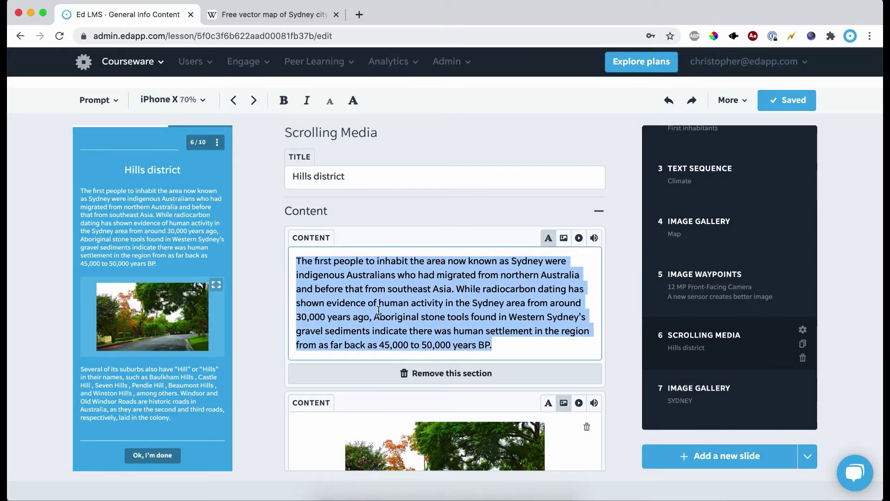
click(558, 237)
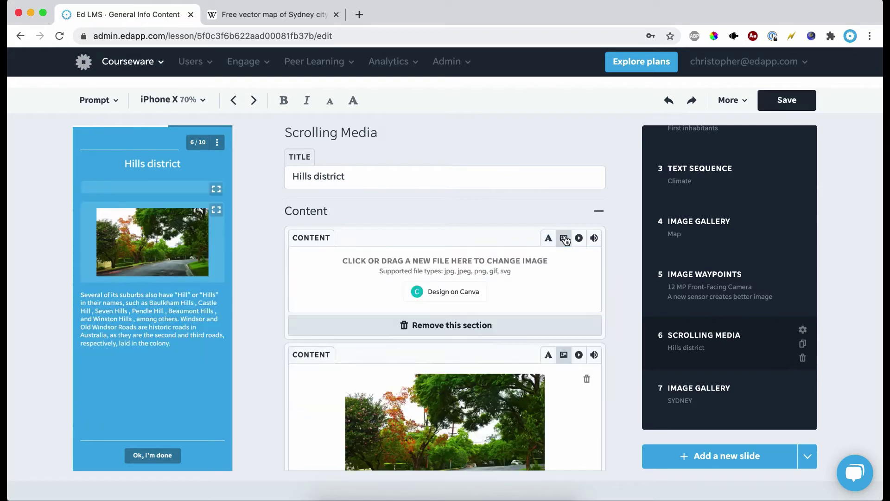
scroll(528, 286, down, 2)
click(548, 291)
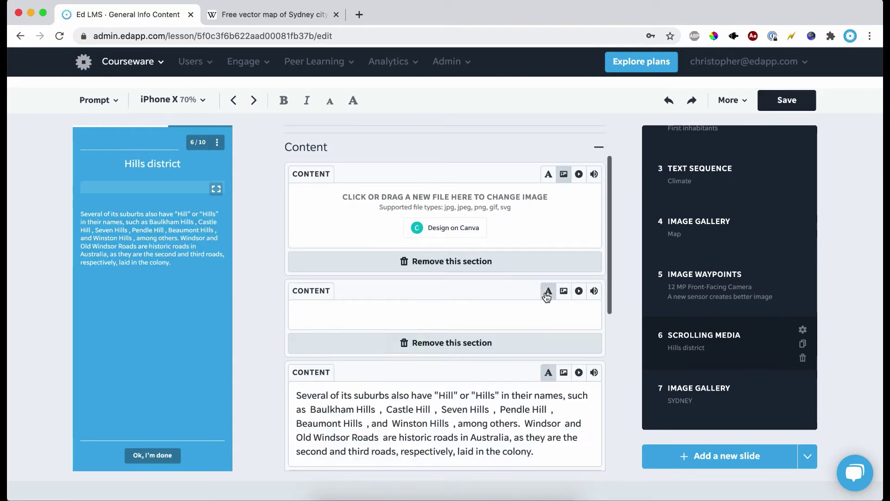
click(471, 302)
key(cmd+v)
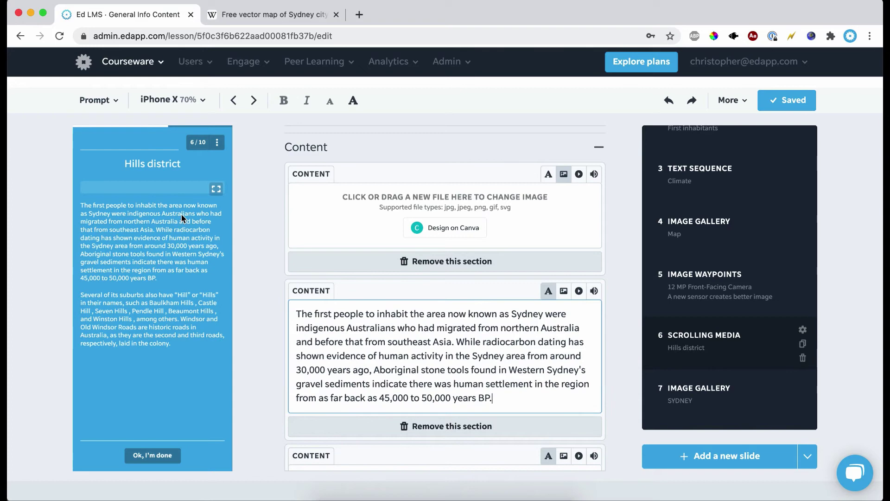
key(cmd+s)
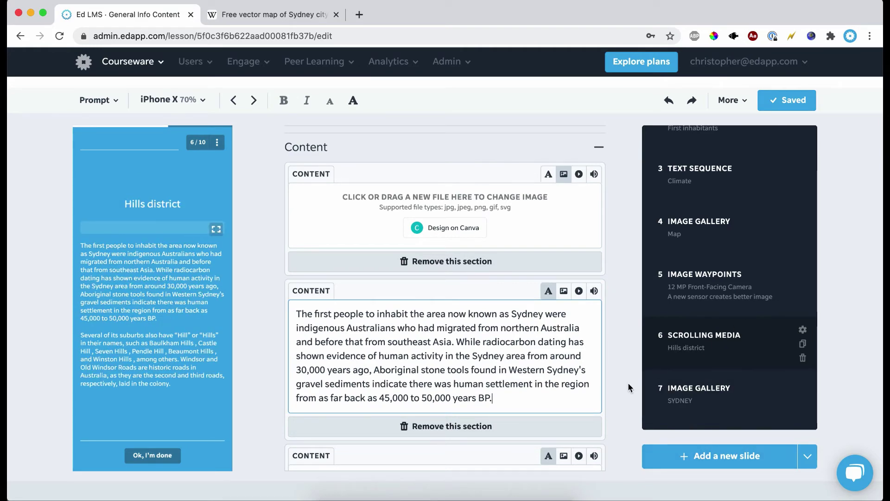
Add a Comparison slide to the lesson, then go back to the Hills district slide
click(709, 457)
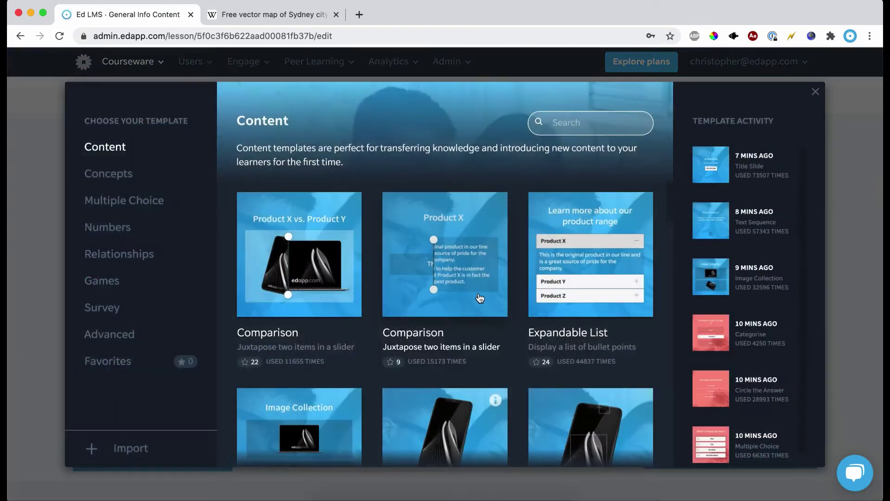
click(299, 276)
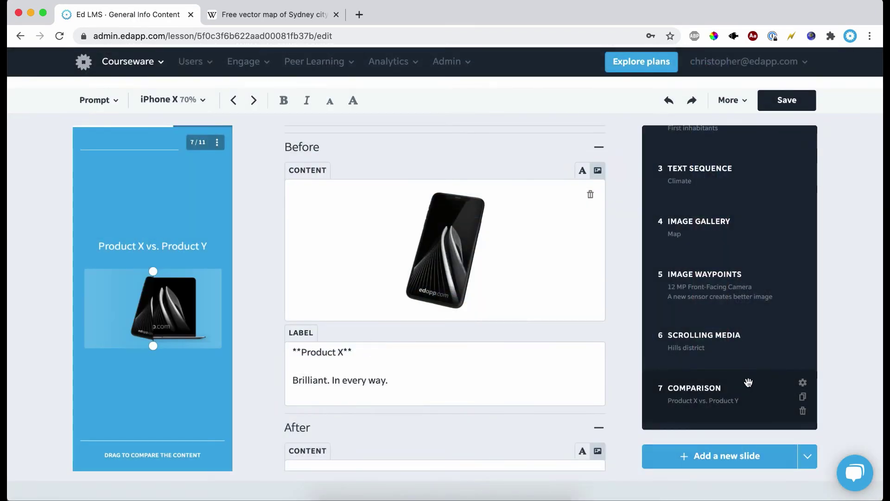
click(768, 350)
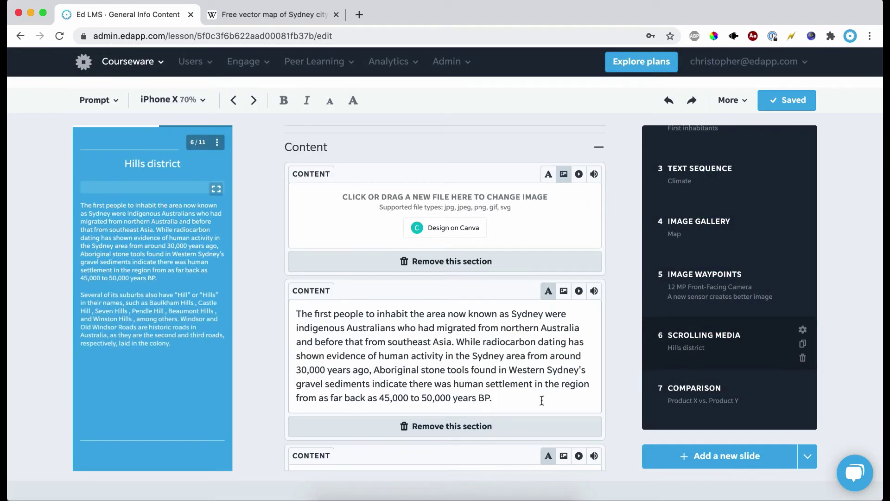
Paste the first-inhabitants paragraph over the Comparison slide's Before label, then open the SYDNEY gallery
drag(541, 400, 324, 290)
key(super+c)
click(723, 394)
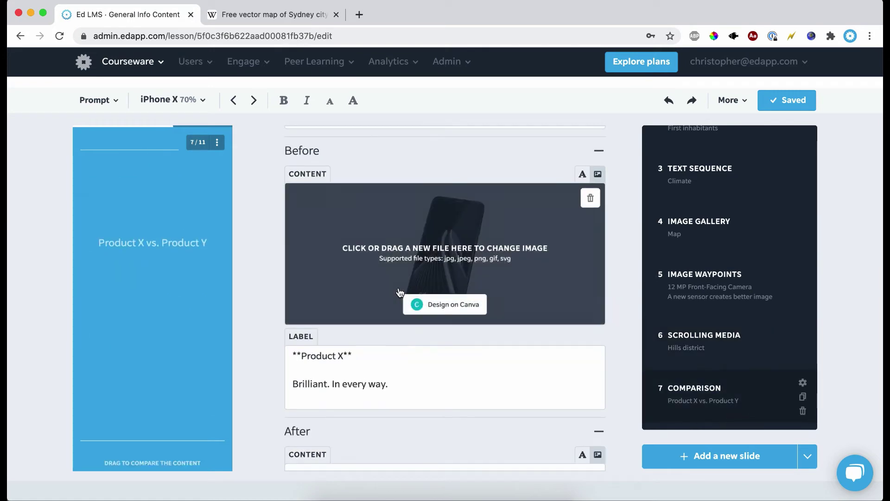
scroll(399, 289, up, 2)
click(420, 443)
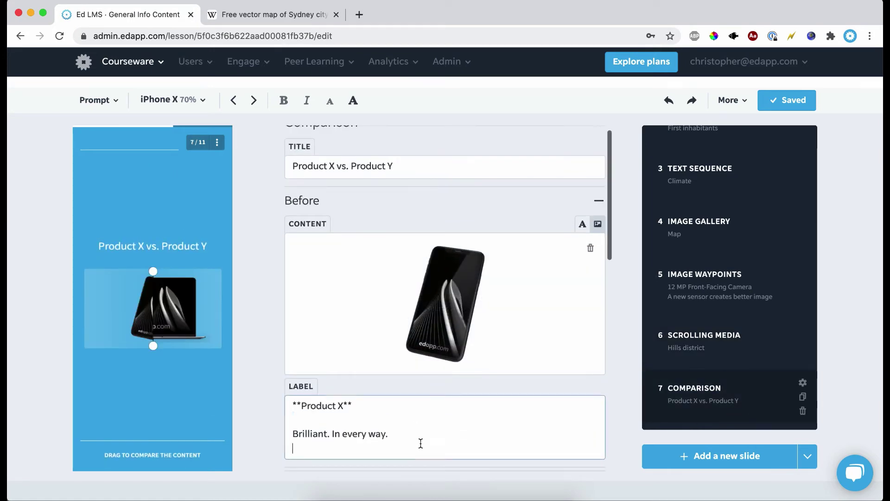
drag(420, 443, 311, 394)
key(super+v)
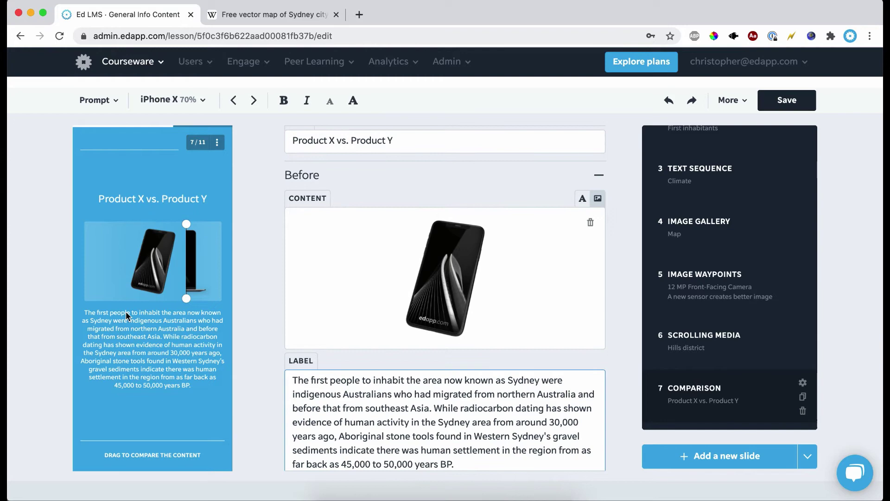
drag(185, 258, 218, 258)
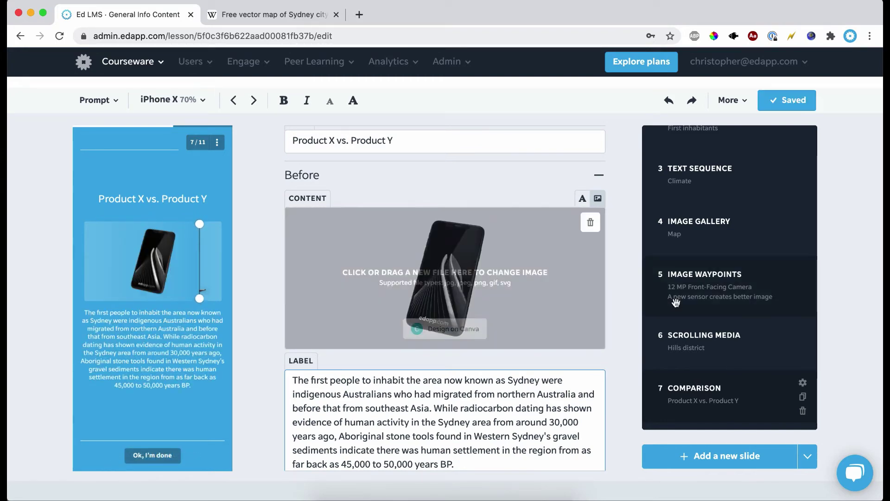
scroll(764, 401, down, 2)
click(736, 331)
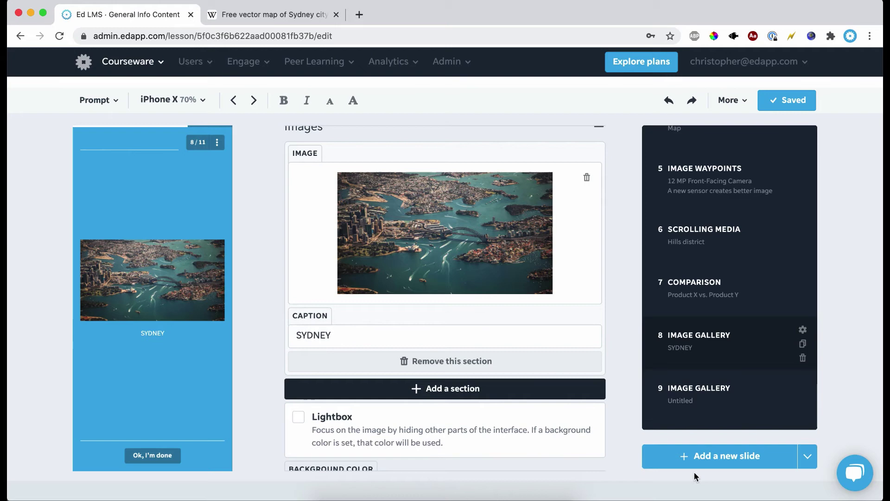
Add an Image Slider slide via the 'image slider' search and upload the aerial Sydney harbour photo
click(729, 458)
click(592, 124)
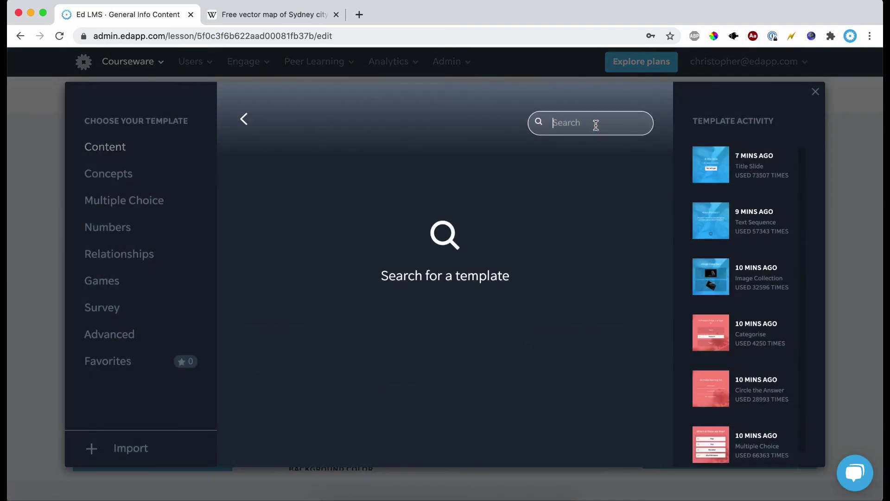
text(image slider)
click(474, 271)
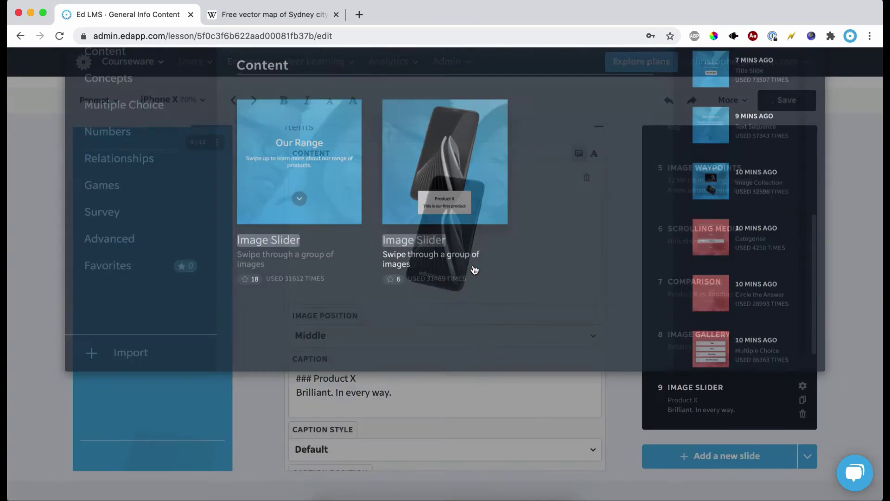
click(471, 196)
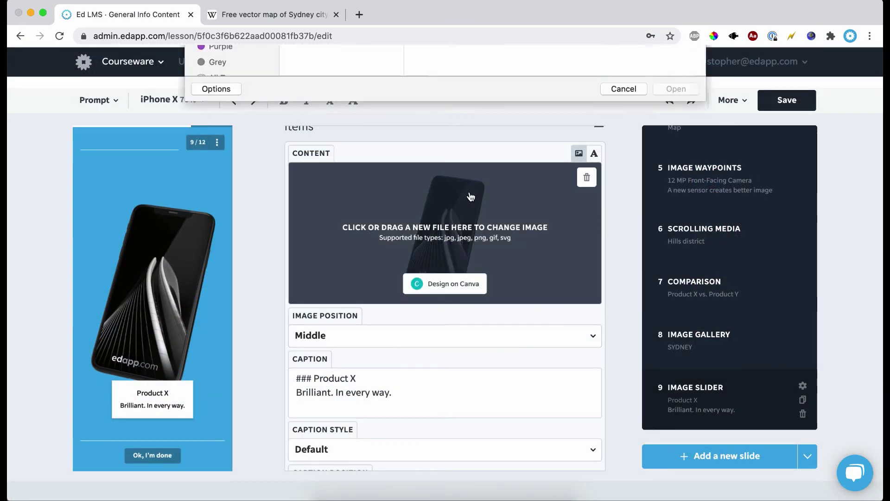
click(384, 87)
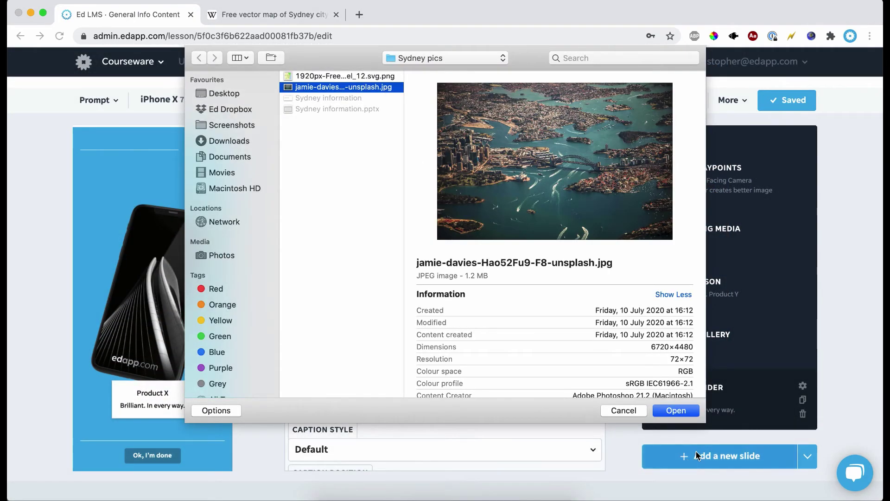
click(690, 411)
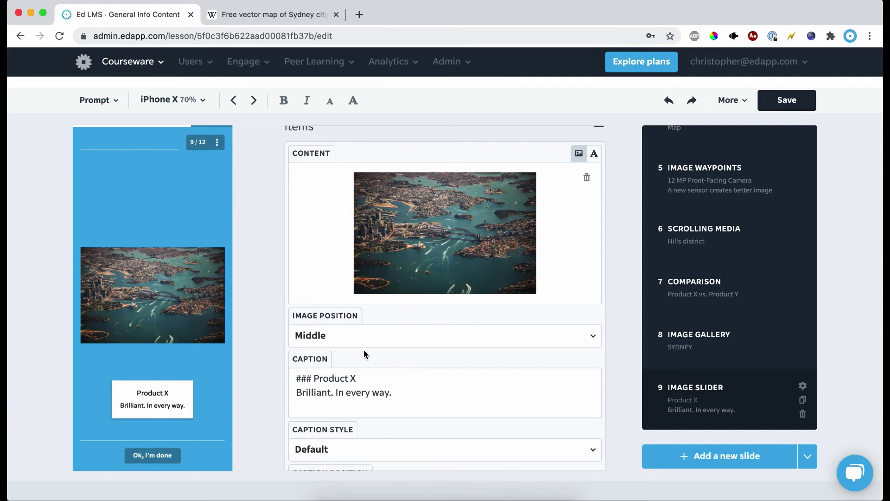
Set Image Position to Cover and Caption Position to Middle, with caption '# Sydney'
click(394, 335)
click(368, 429)
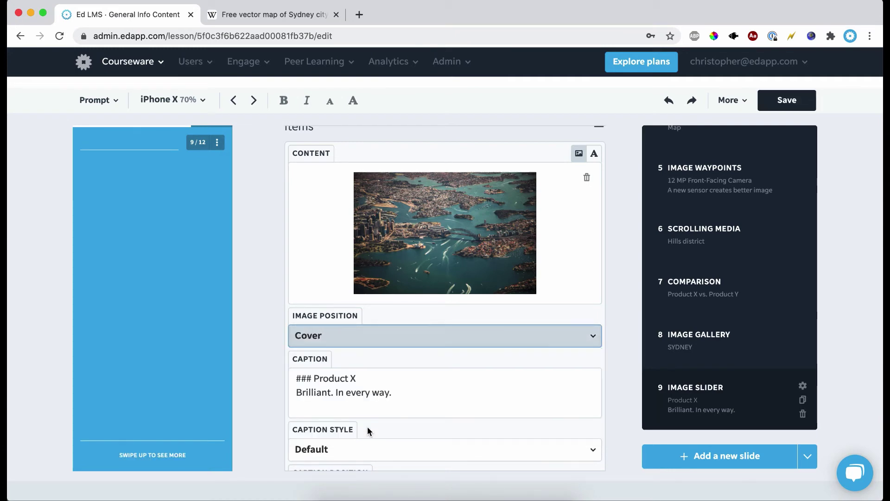
scroll(377, 390, down, 2)
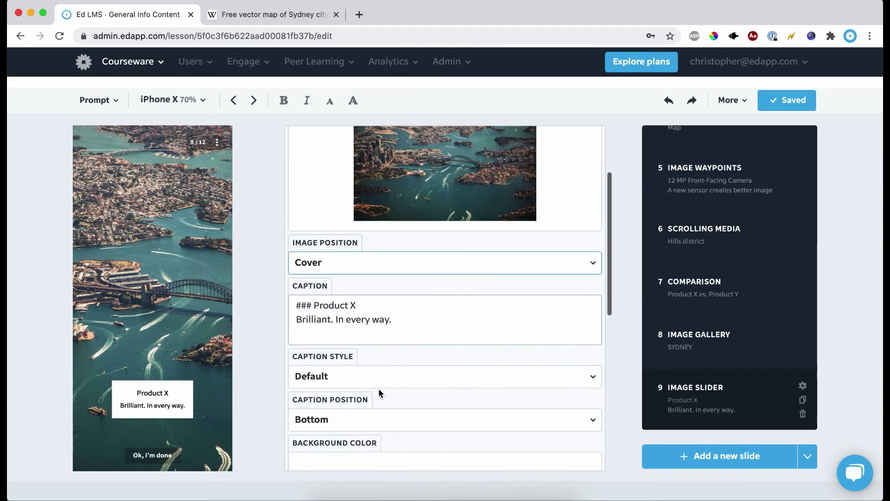
click(384, 419)
click(364, 456)
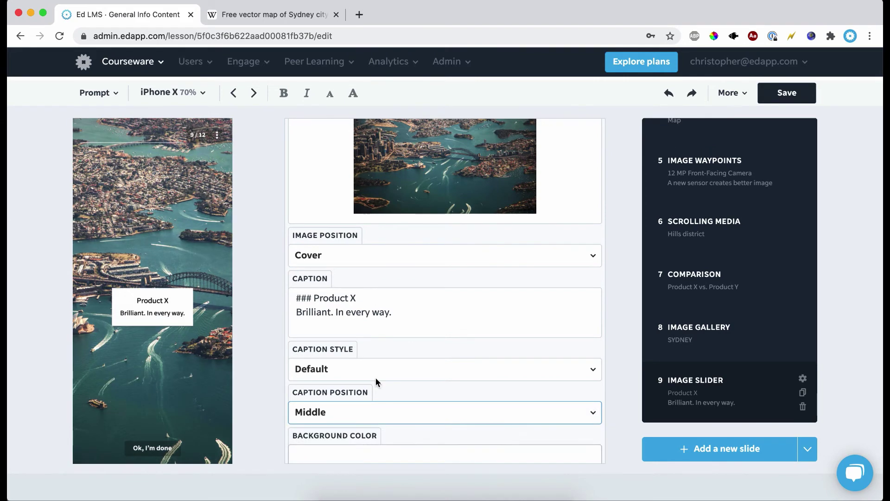
drag(443, 305, 348, 277)
text(# )
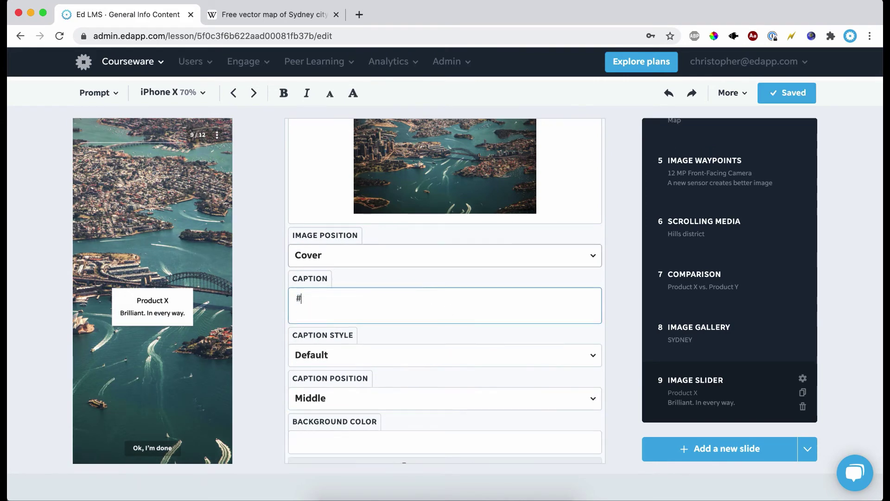
text(Sydney)
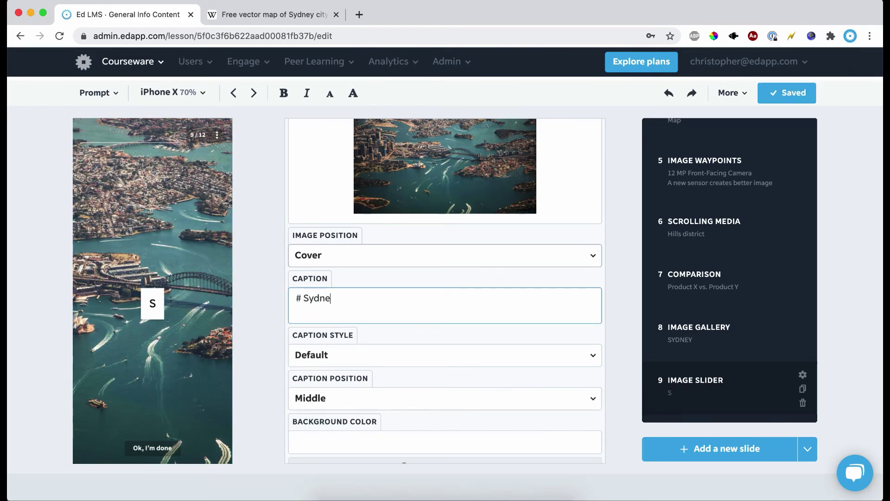
click(273, 292)
scroll(272, 292, up, 1)
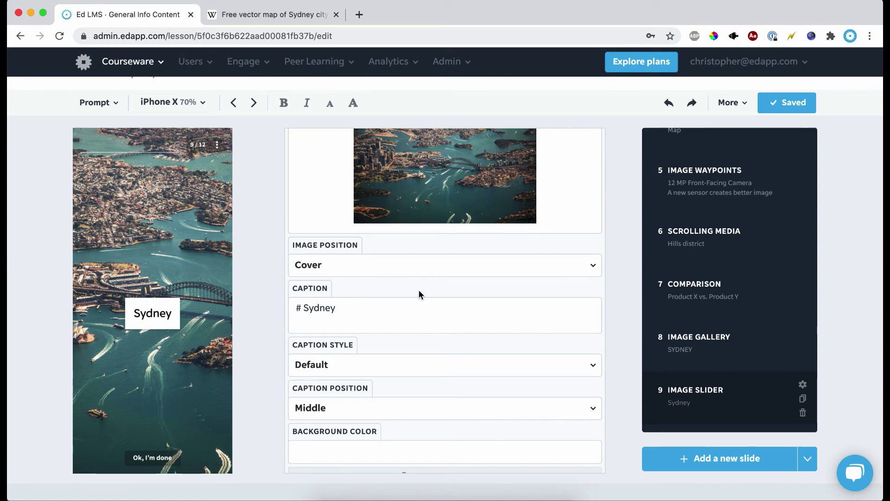
scroll(719, 401, down, 2)
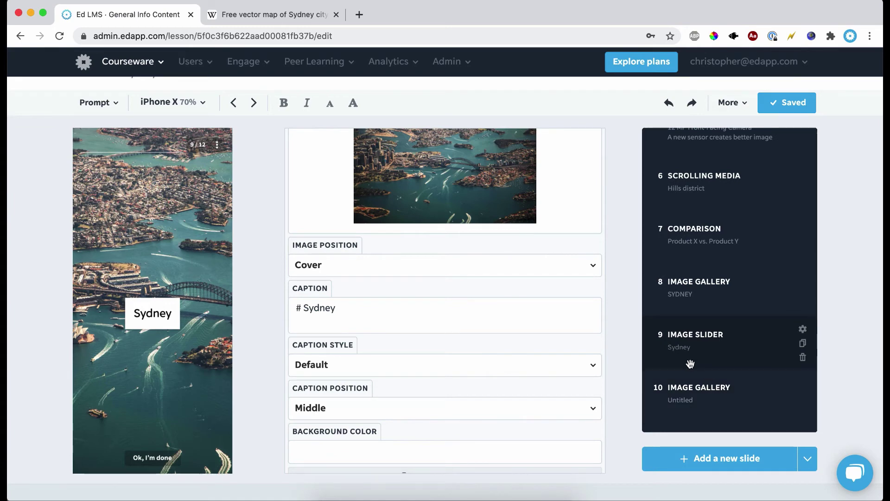
Page through the images of slide 10's untitled gallery in the preview
scroll(535, 283, up, 3)
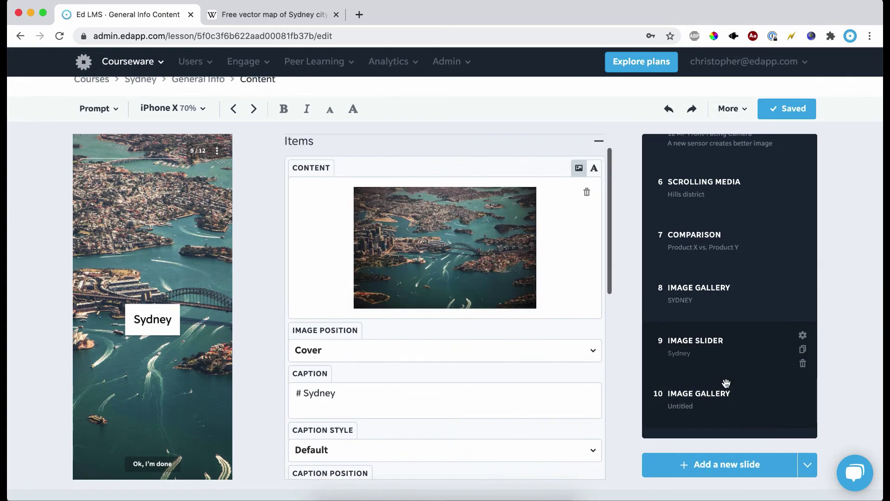
click(725, 383)
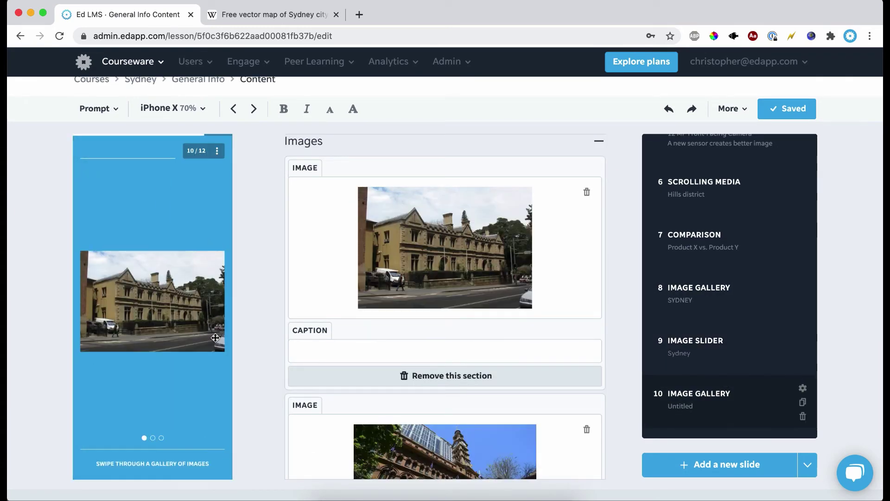
drag(213, 335, 200, 334)
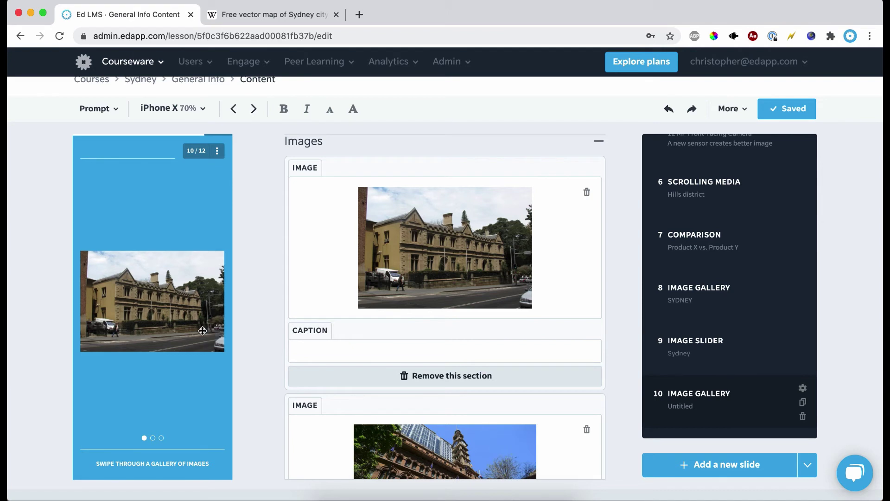
drag(209, 368, 106, 330)
drag(185, 371, 127, 340)
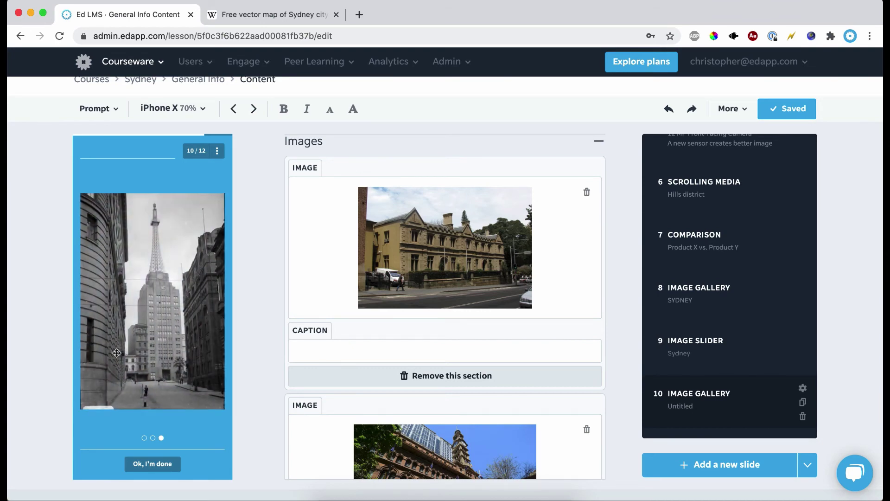
scroll(334, 348, down, 4)
click(351, 407)
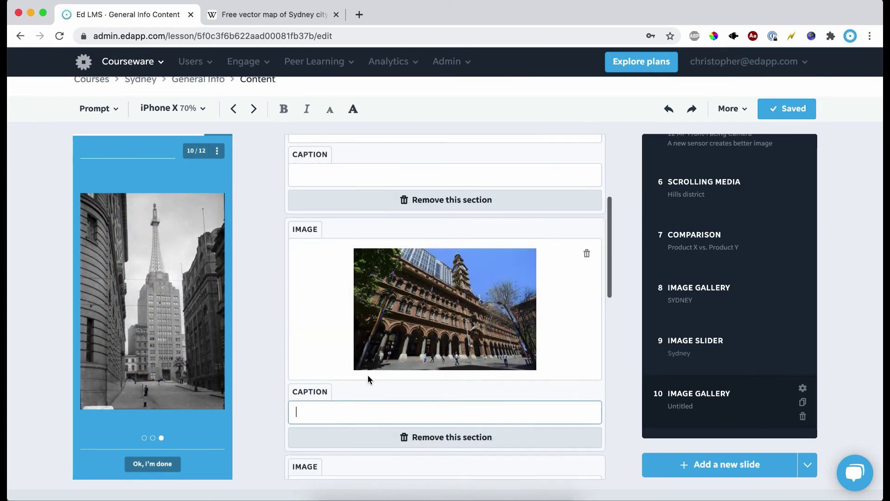
scroll(712, 401, down, 2)
Open slide 11, the other untitled image gallery, and scroll through it
click(738, 361)
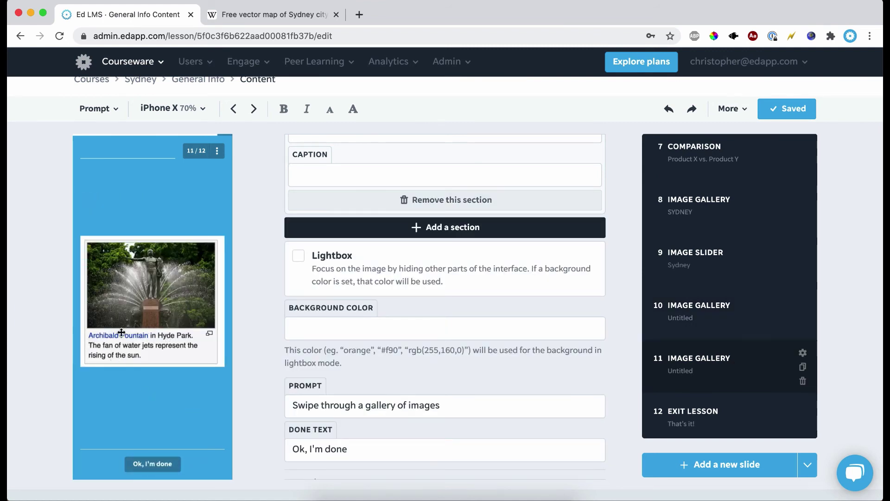
scroll(716, 403, down, 1)
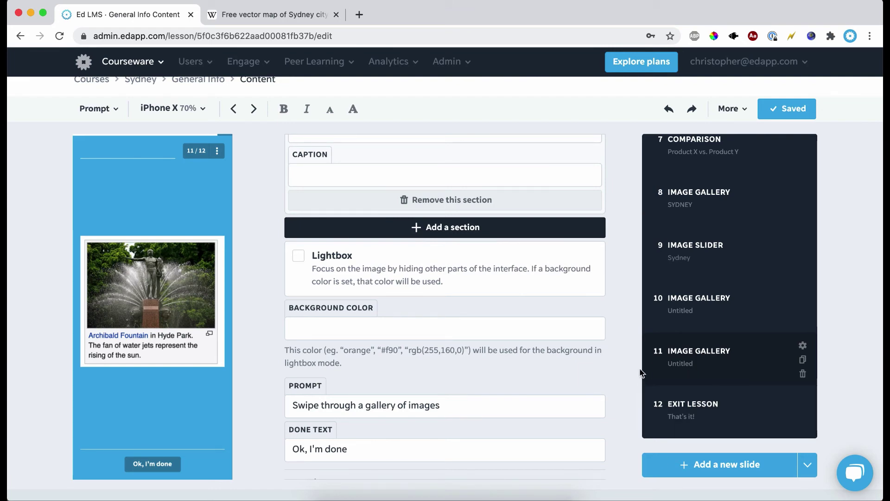
scroll(701, 367, up, 10)
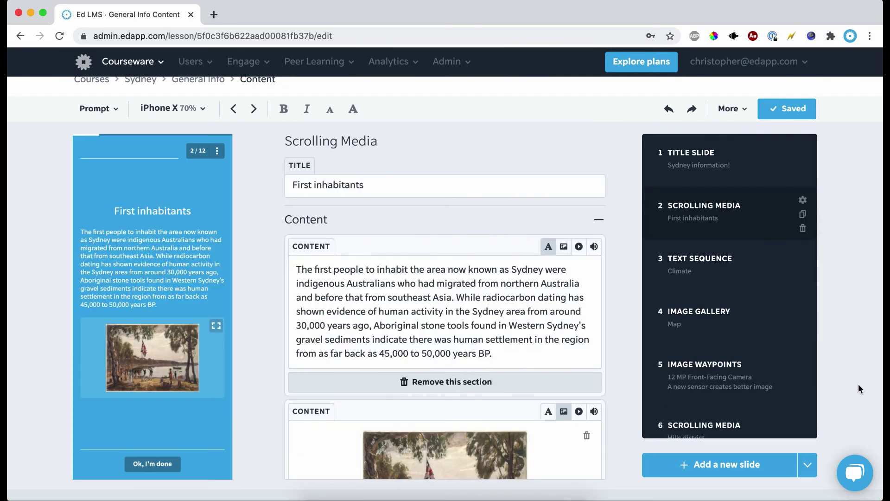
Add a Missing Word slide from the Concepts templates
click(700, 461)
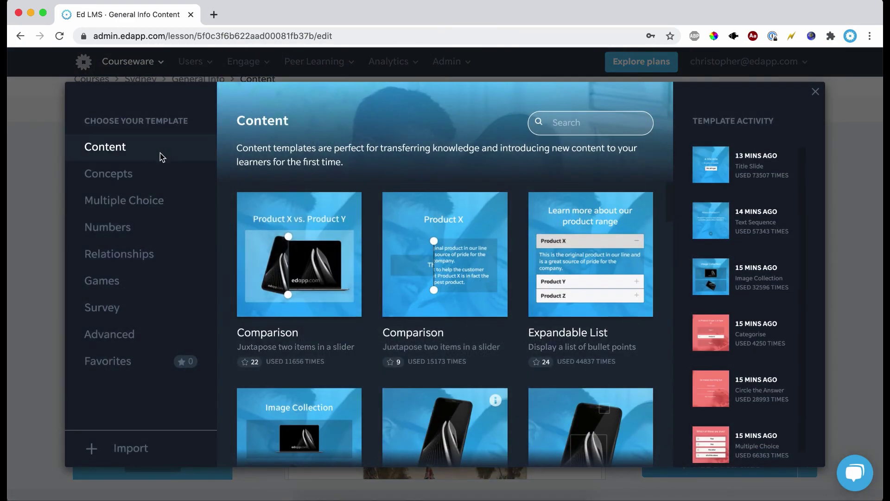
click(115, 174)
click(299, 241)
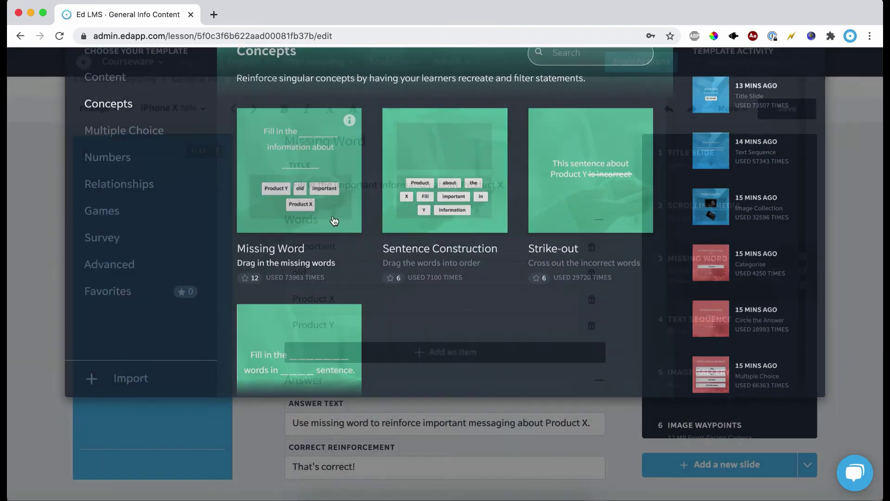
scroll(723, 317, down, 1)
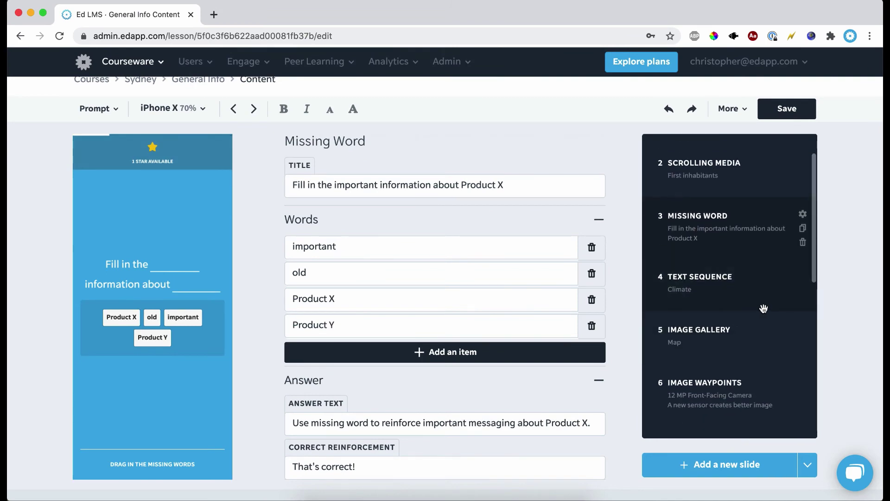
Browse the Multiple Choice and Numbers templates without adding a slide
click(722, 345)
click(726, 472)
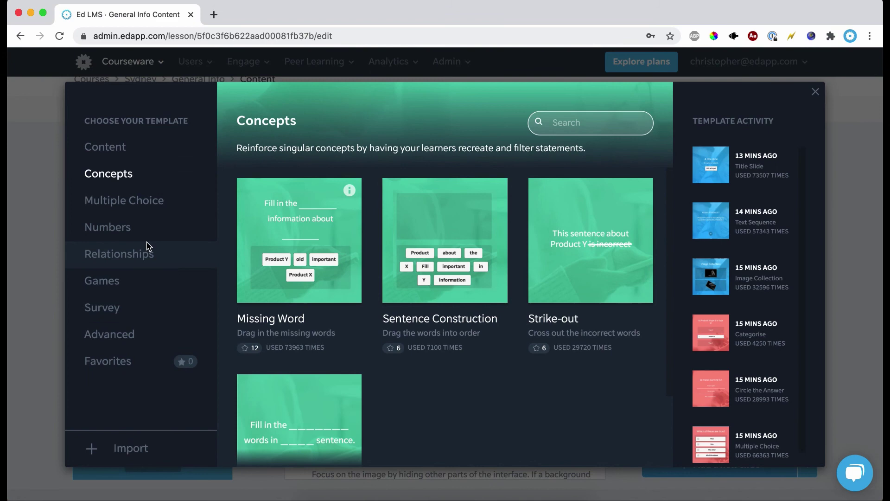
click(174, 202)
scroll(325, 278, down, 2)
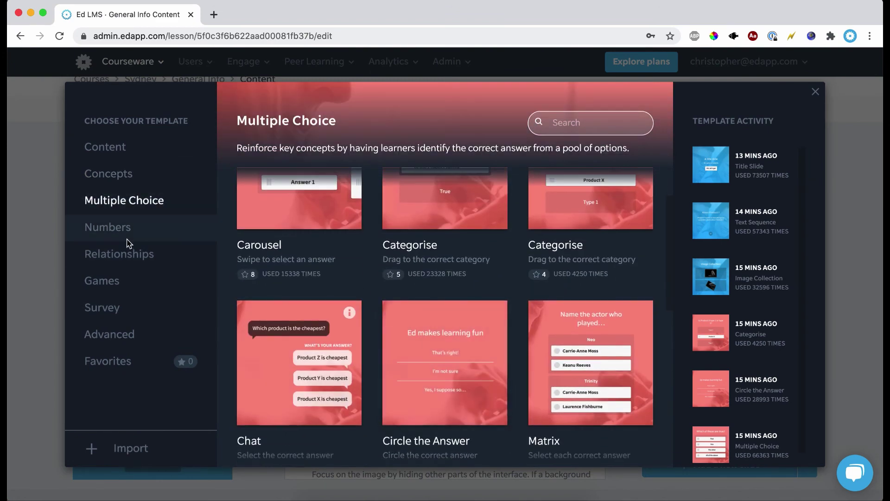
click(121, 228)
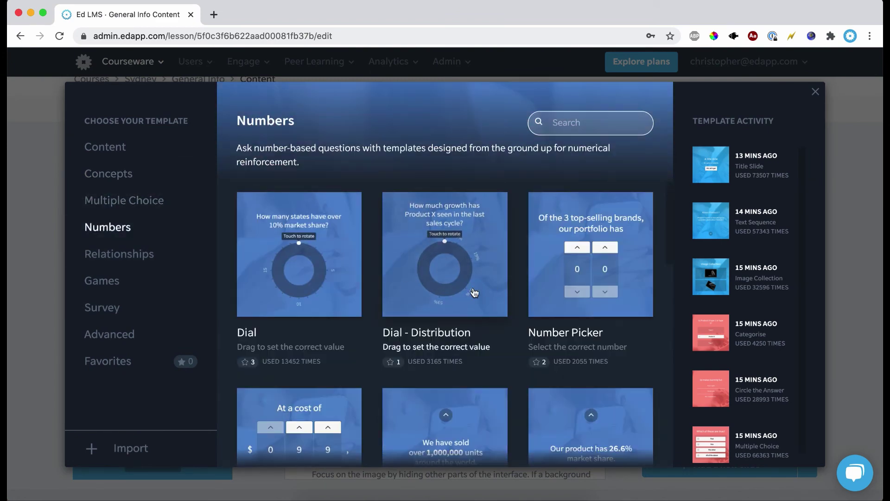
scroll(472, 387, down, 1)
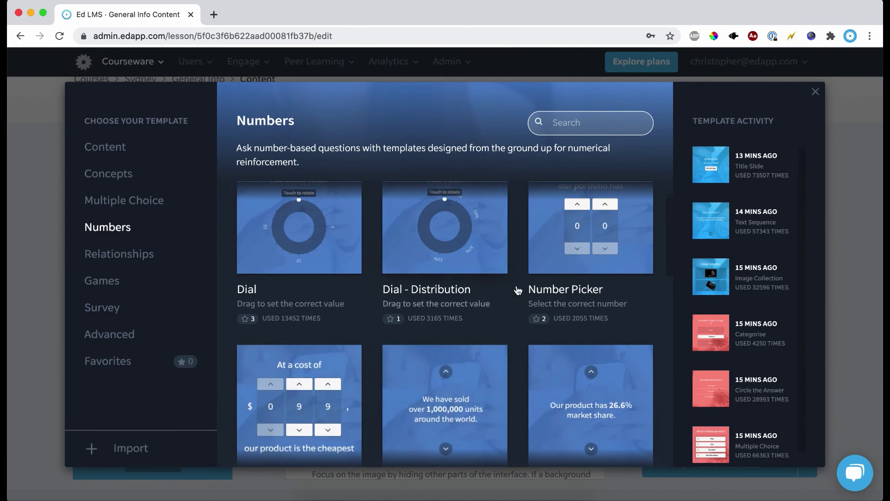
click(814, 94)
Check slides 9, 11 and 12 of the lesson
scroll(725, 364, down, 5)
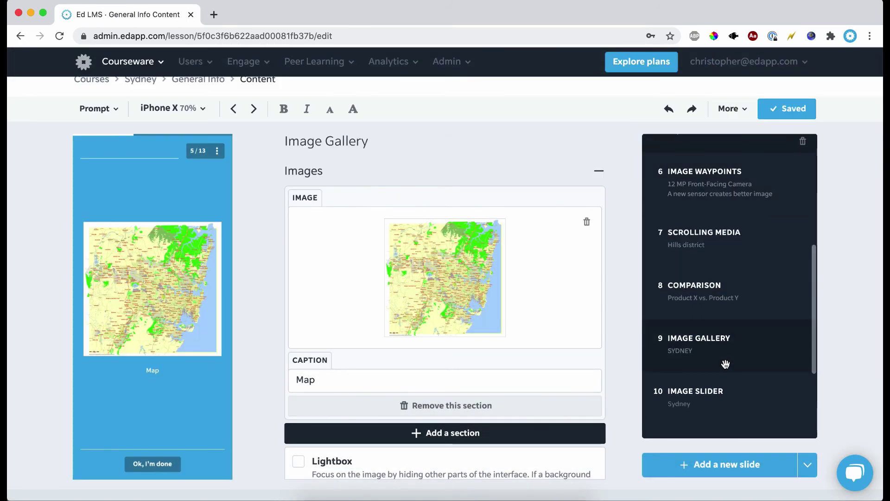
click(725, 364)
scroll(725, 364, down, 2)
click(735, 370)
scroll(741, 363, down, 1)
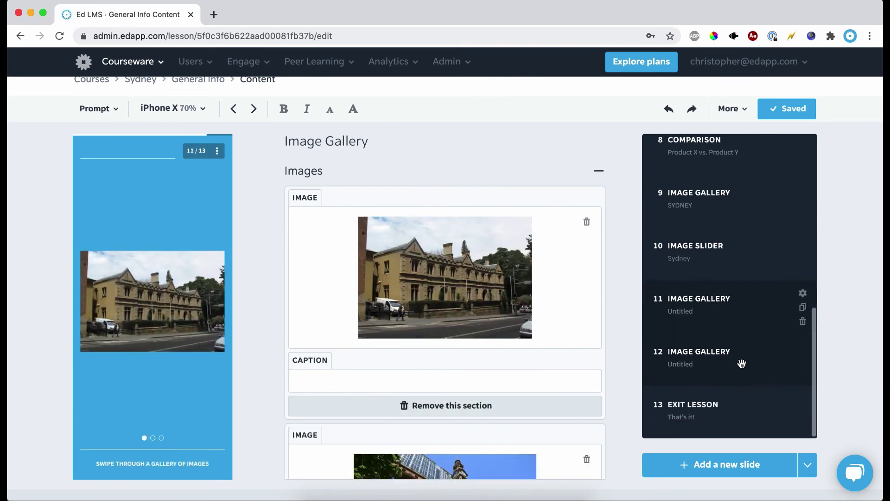
click(742, 363)
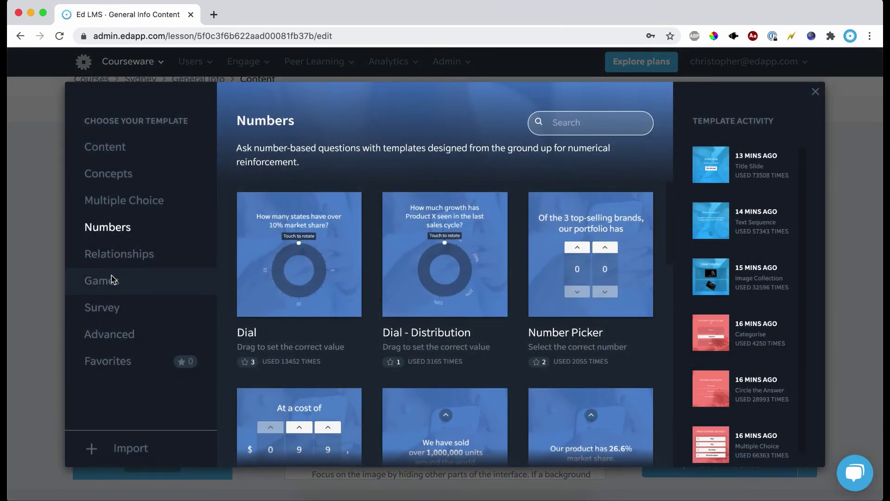
Add a Free text feedback survey slide and return to the Sydney course page
click(112, 279)
scroll(468, 288, down, 2)
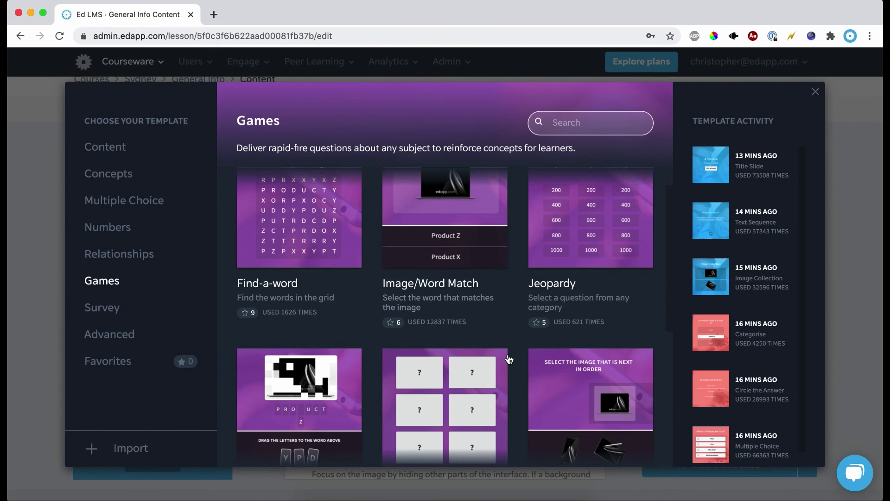
scroll(509, 359, down, 3)
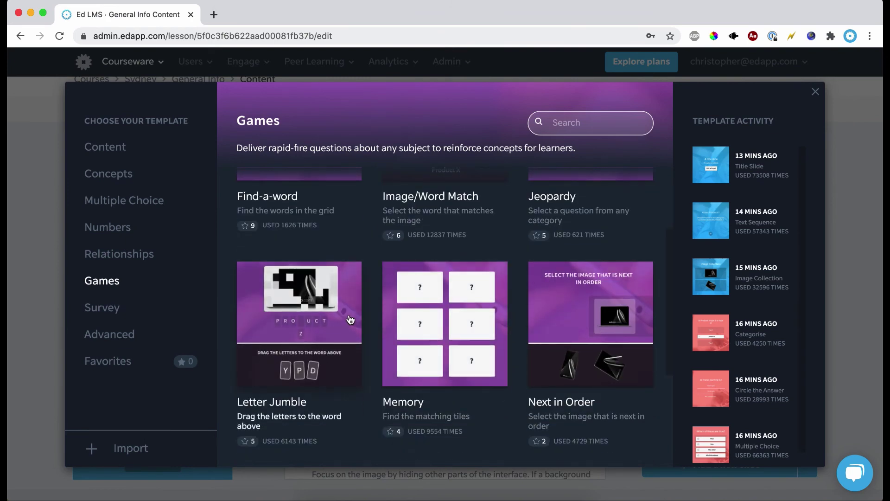
click(121, 307)
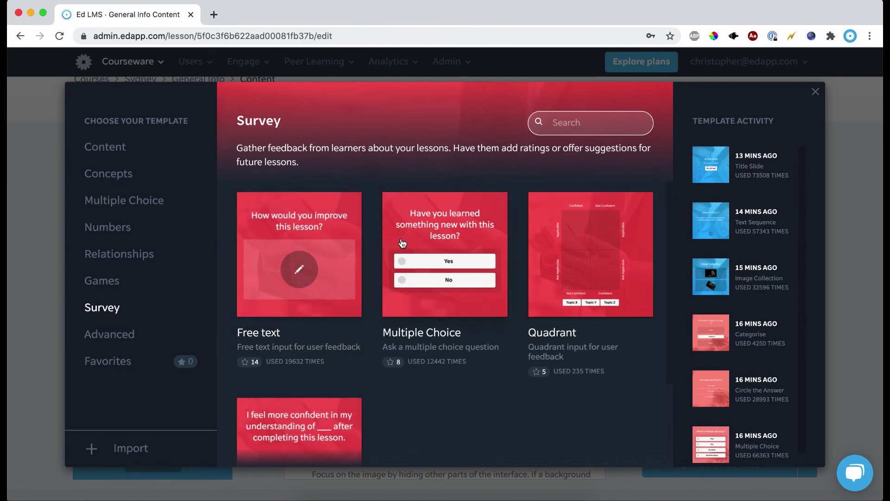
click(299, 269)
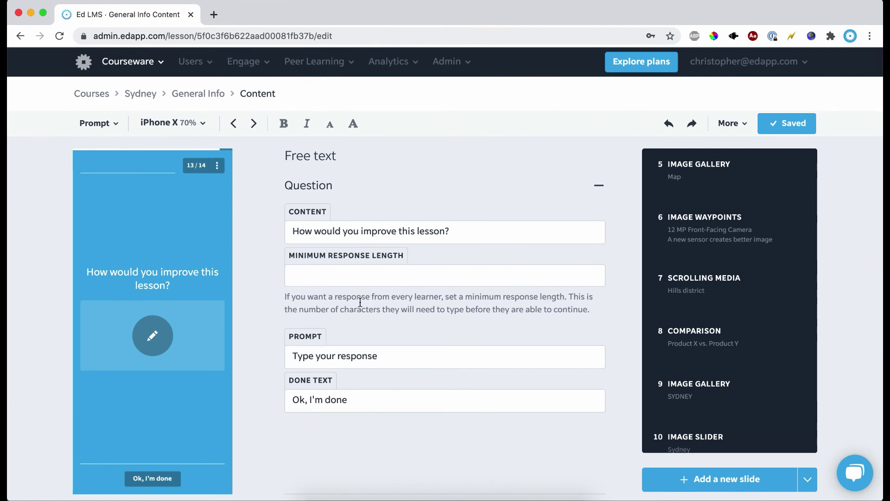
click(147, 96)
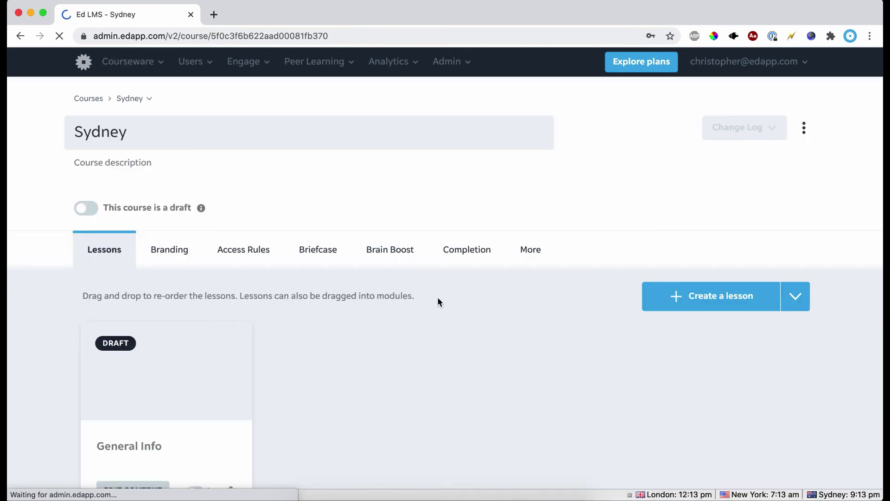
Apply the black-on-white Color Scheme in the course's Branding settings
click(161, 249)
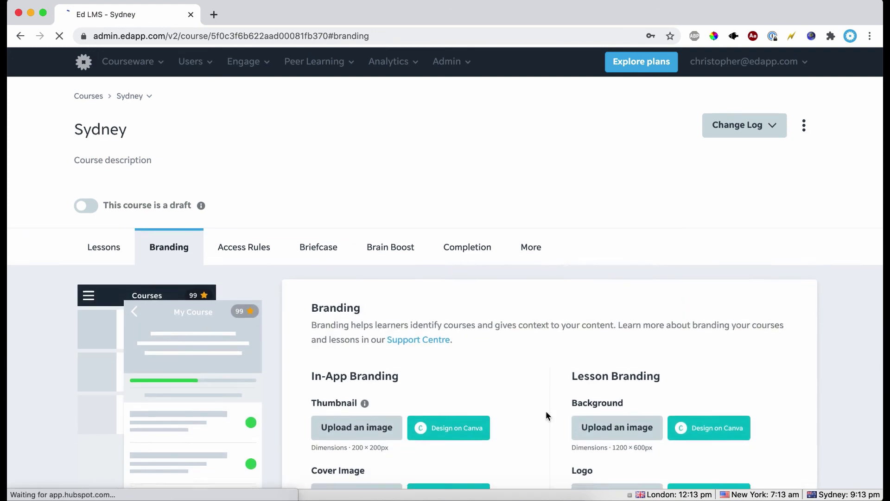
scroll(546, 410, down, 3)
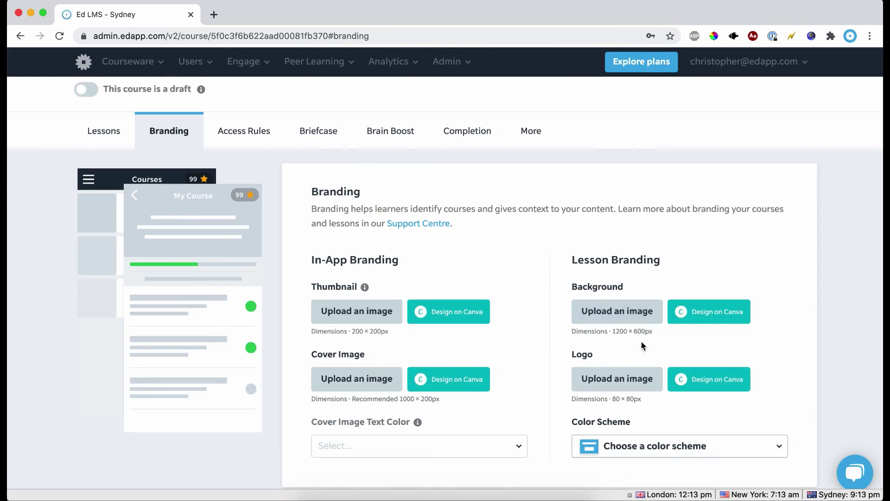
scroll(560, 341, down, 1)
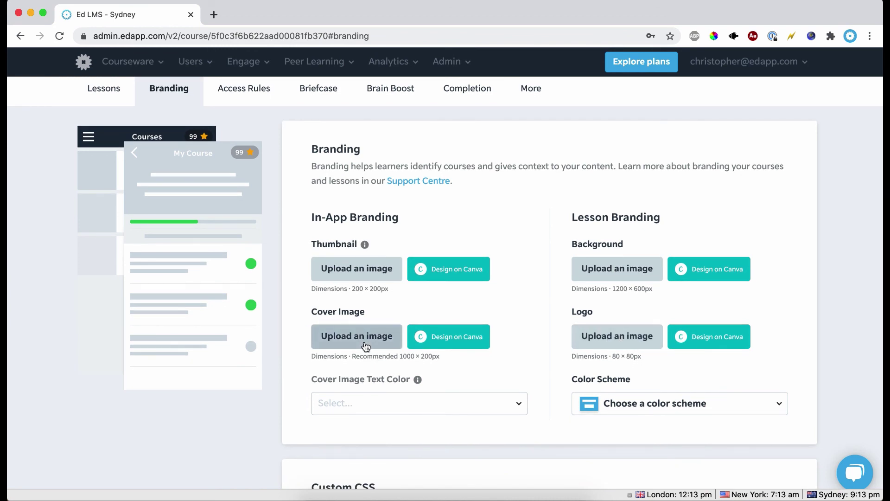
click(640, 403)
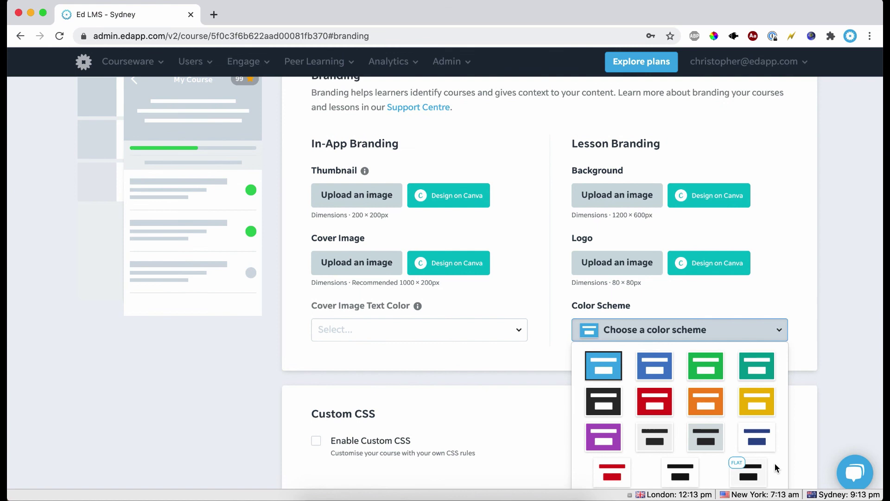
click(678, 467)
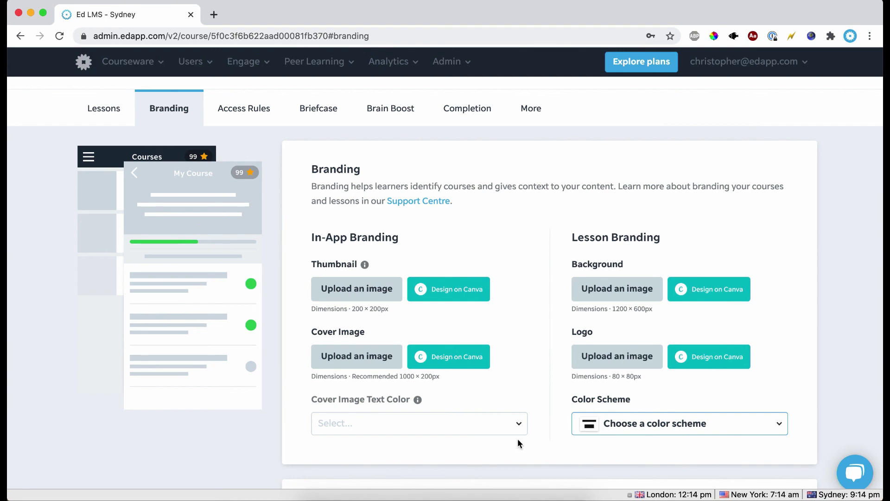
Return to the Lessons list and look over the General Info lesson's 'Sydney information!' preview
scroll(538, 392, down, 3)
scroll(538, 392, up, 4)
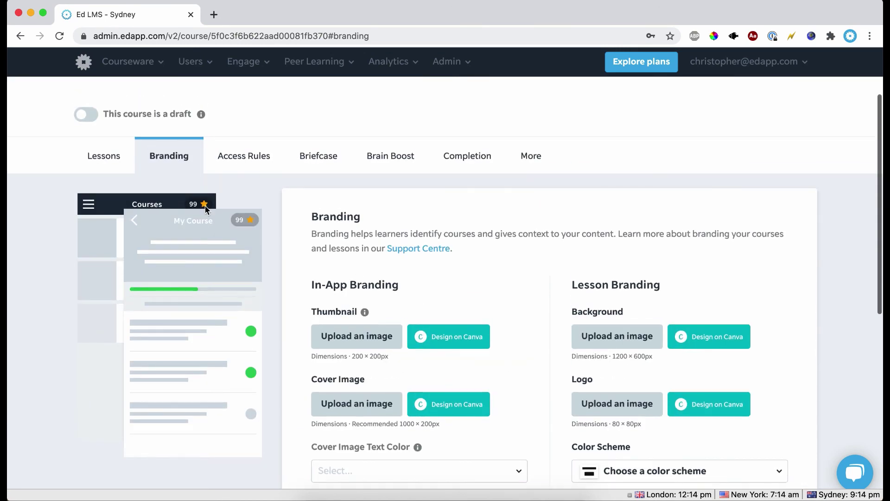
click(108, 160)
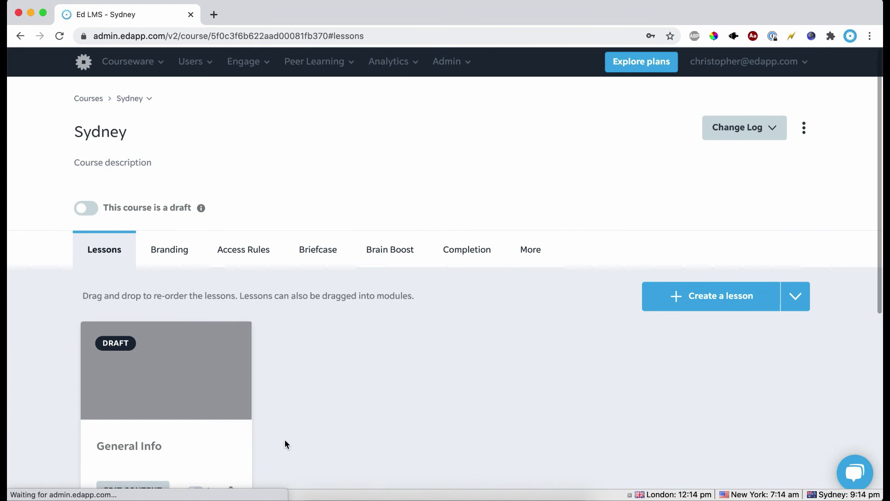
scroll(284, 444, down, 1)
scroll(363, 398, up, 2)
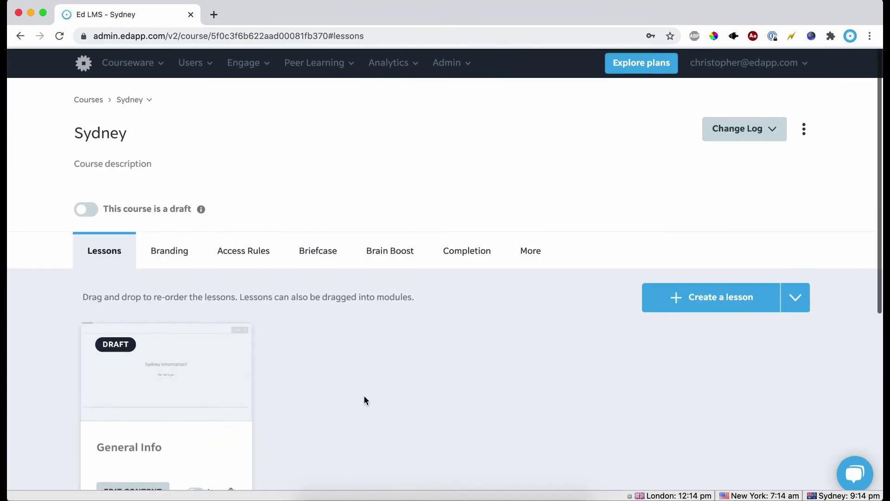
scroll(179, 387, down, 2)
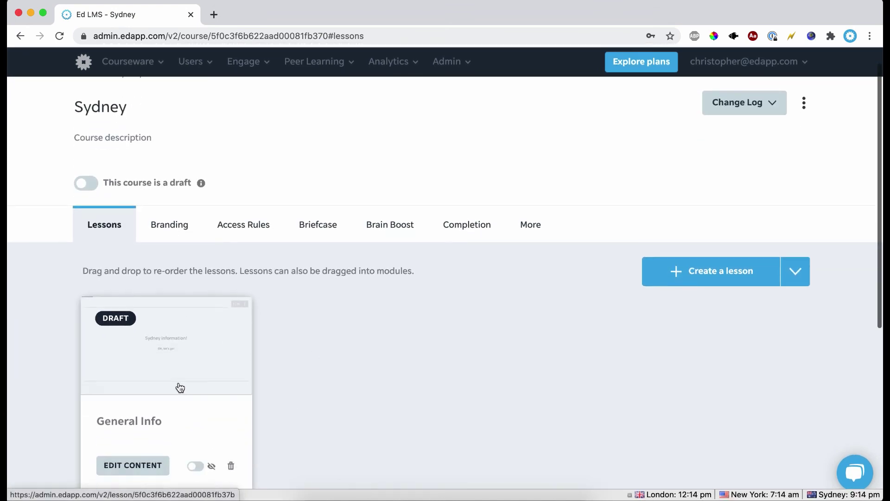